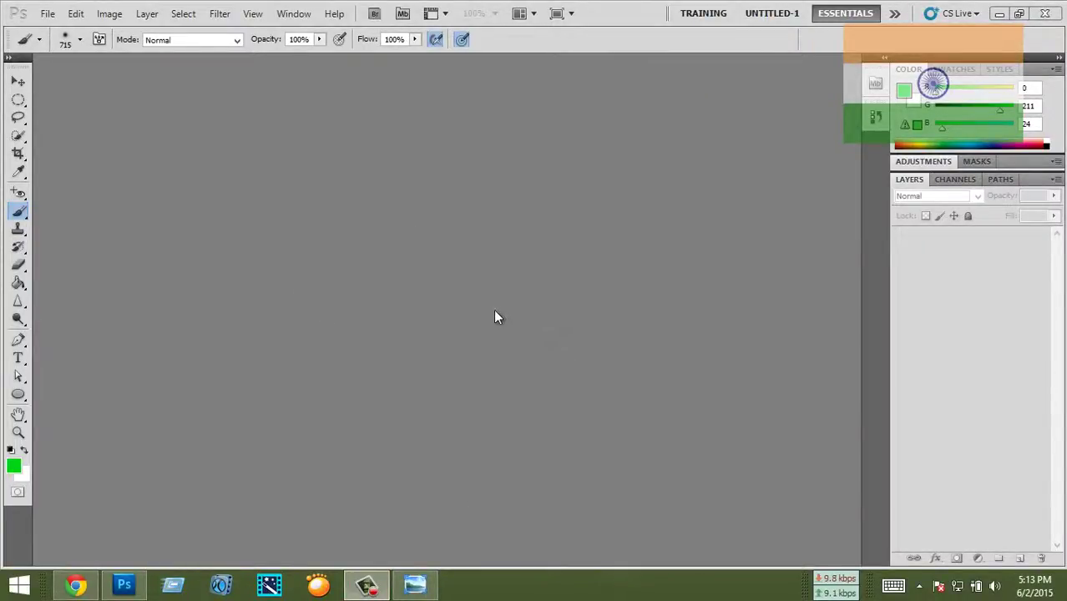
- View the finished reference photo, then close it
left_click(415, 585)
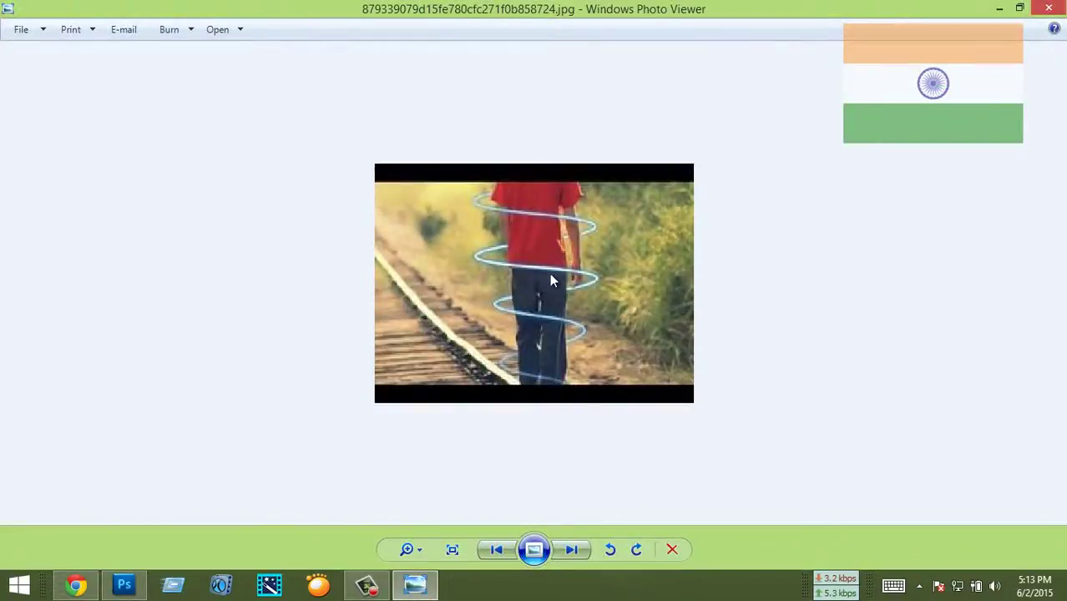
scroll(550, 273, "up", 2)
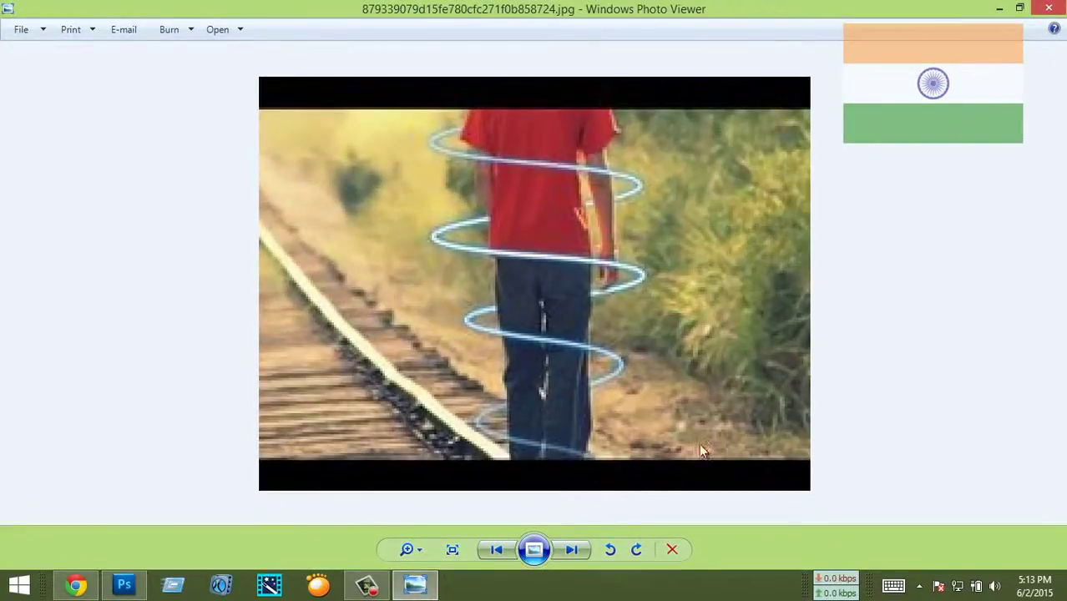
left_click(1049, 7)
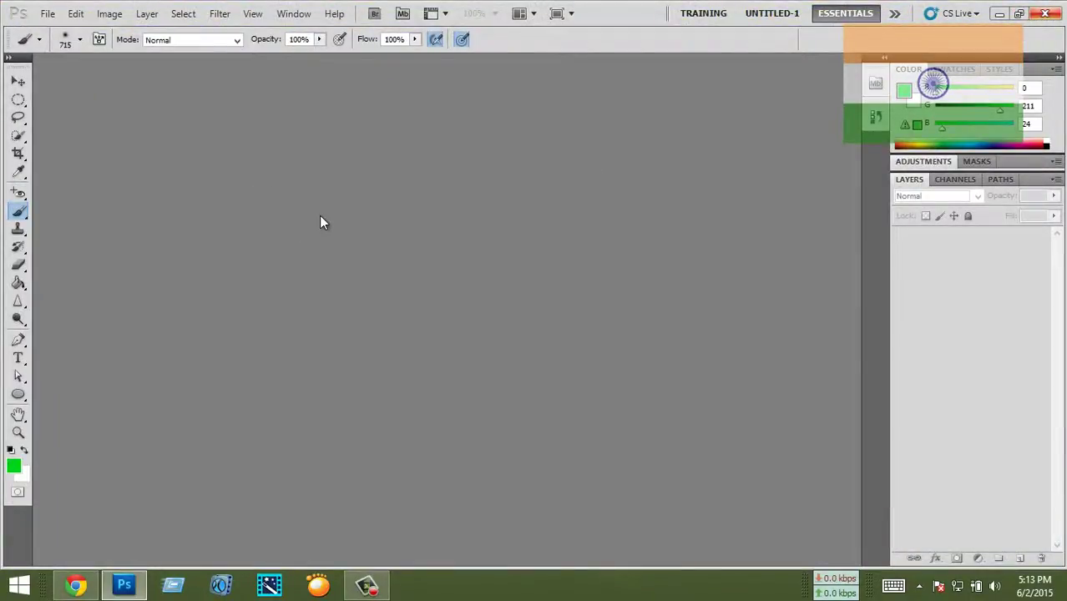
- Open the Catwalk street-style JPG and add an empty Layer 1 above Background
double_click(319, 216)
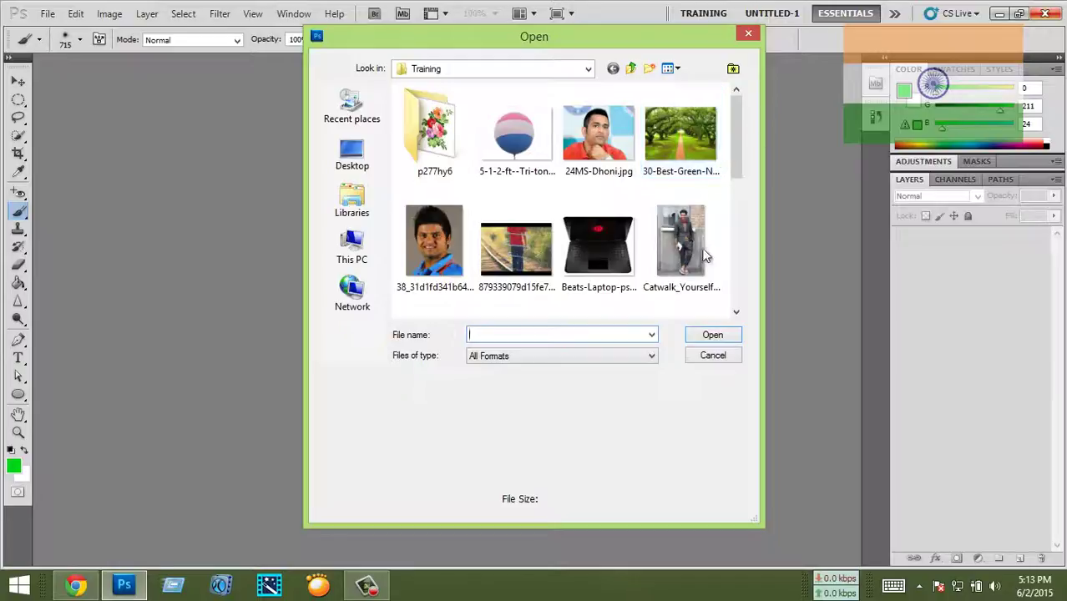
left_click(681, 242)
left_click(712, 335)
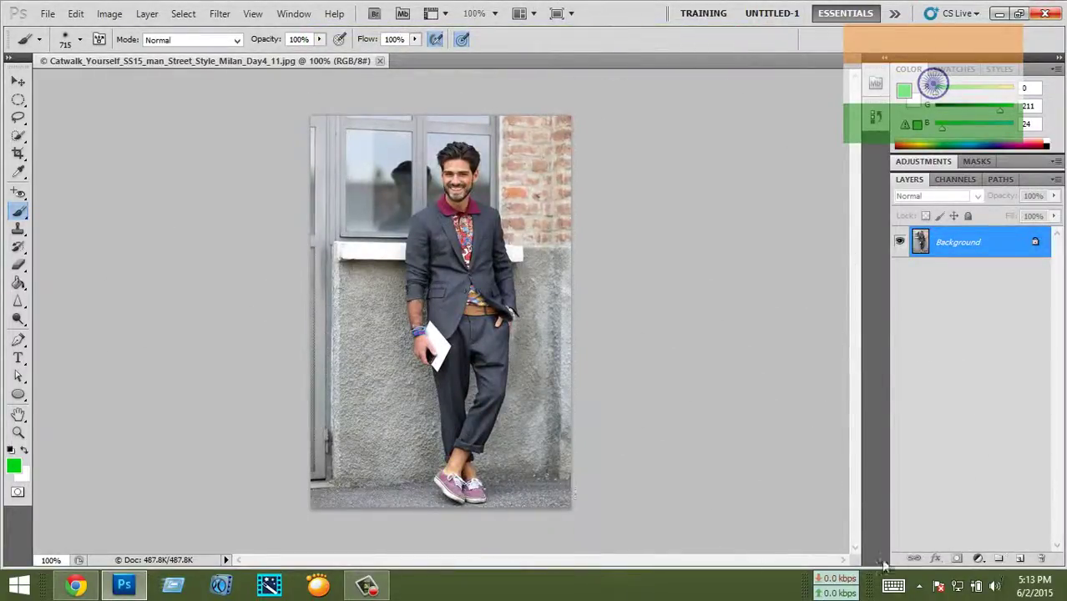
left_click(1019, 558)
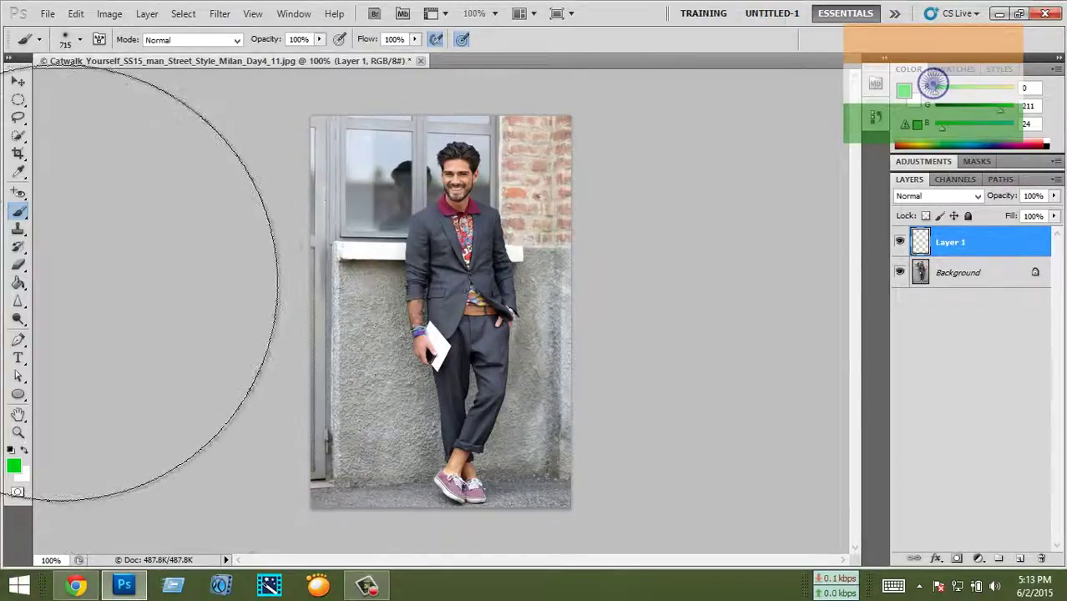
left_click_drag(18, 339, 71, 342)
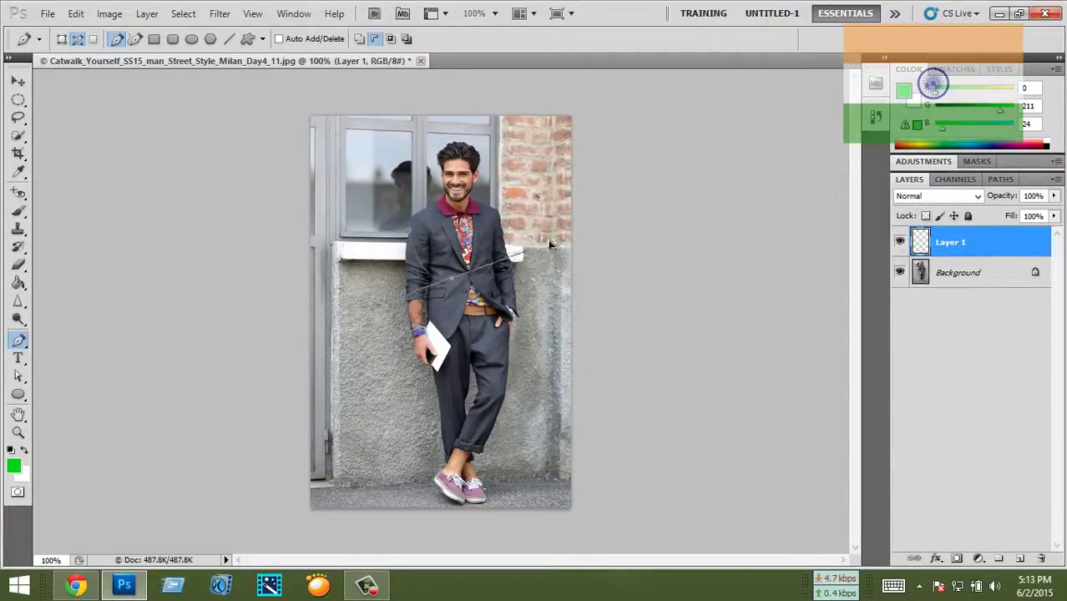
- Draw a curved pen path across the man's chest, around his right side, and back across his legs
left_click_drag(451, 280, 618, 223)
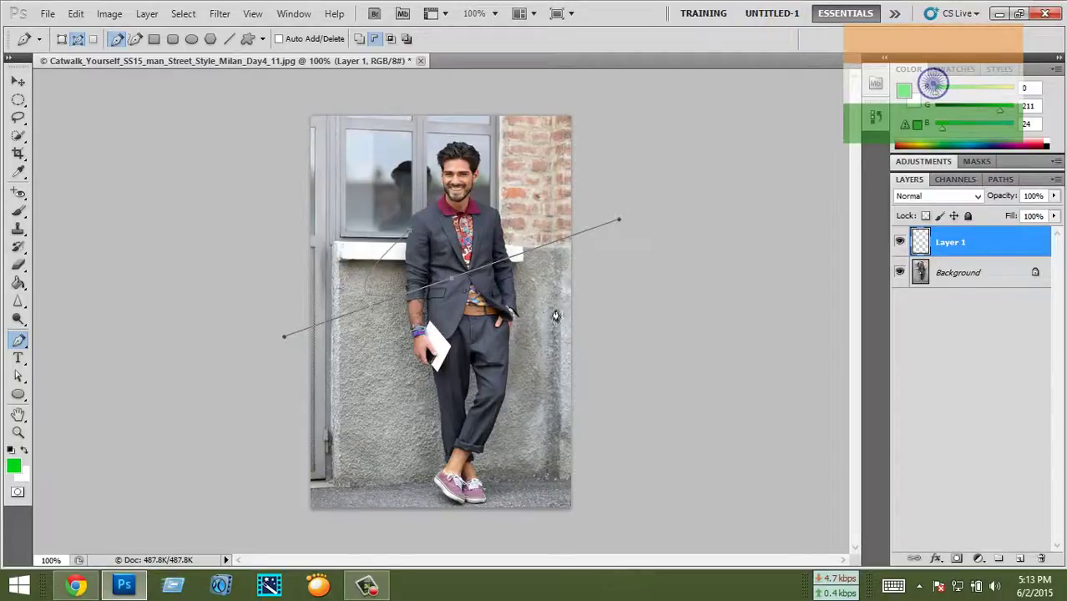
mouse_move(566, 293)
left_mouse_down()
mouse_move(464, 381)
mouse_move(543, 305)
left_mouse_up()
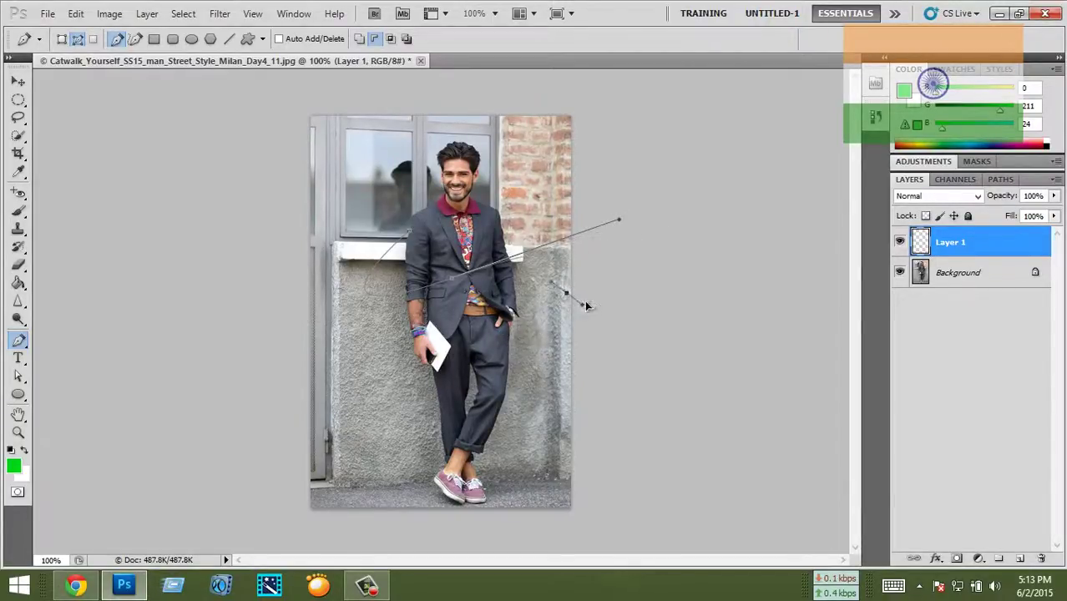
key("ctrl+z")
left_click_drag(566, 293, 496, 396)
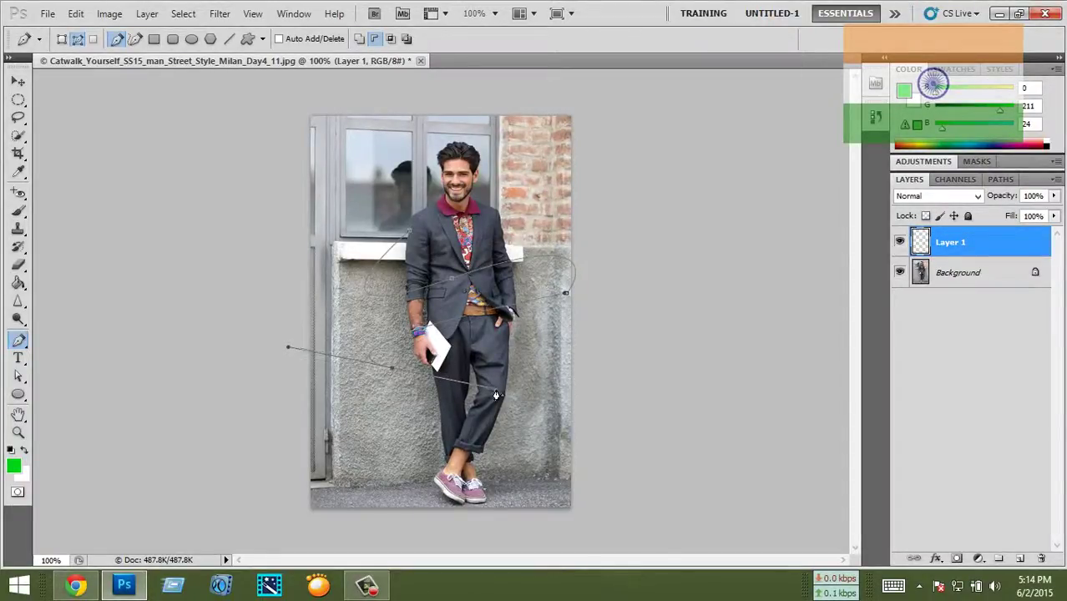
left_click_drag(545, 442, 456, 449)
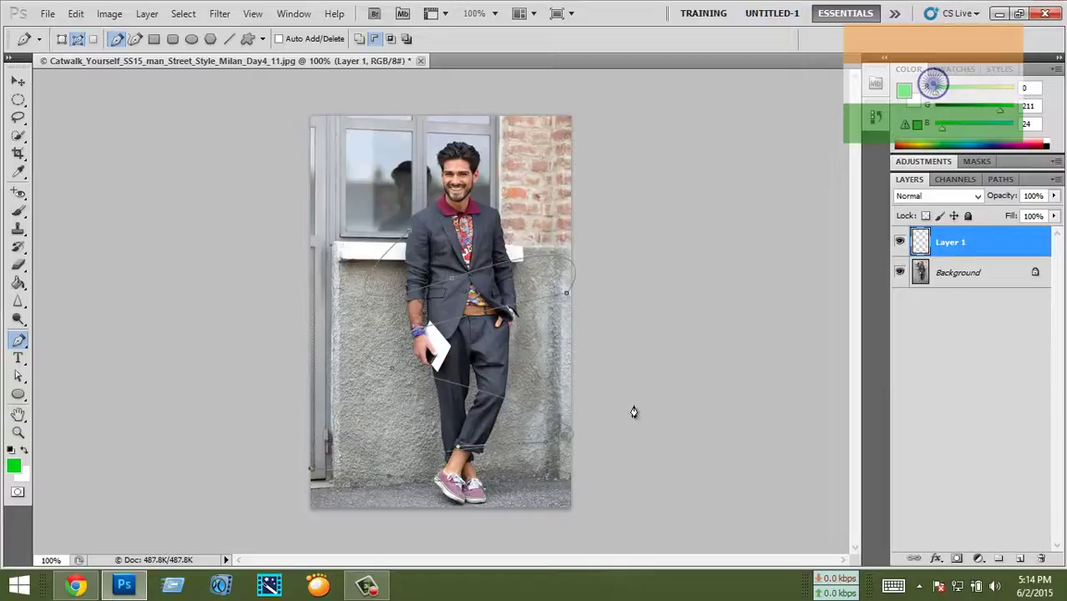
left_click(25, 215)
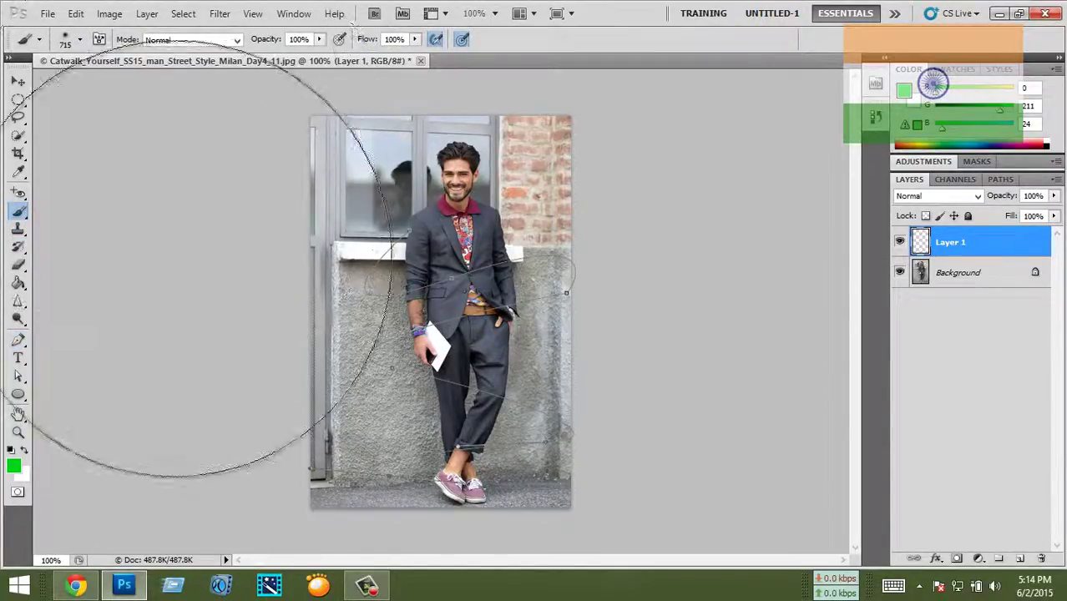
- Shrink the brush from 715 px to a 5 px soft round tip, test it, and undo
right_click(222, 254)
right_click(368, 215)
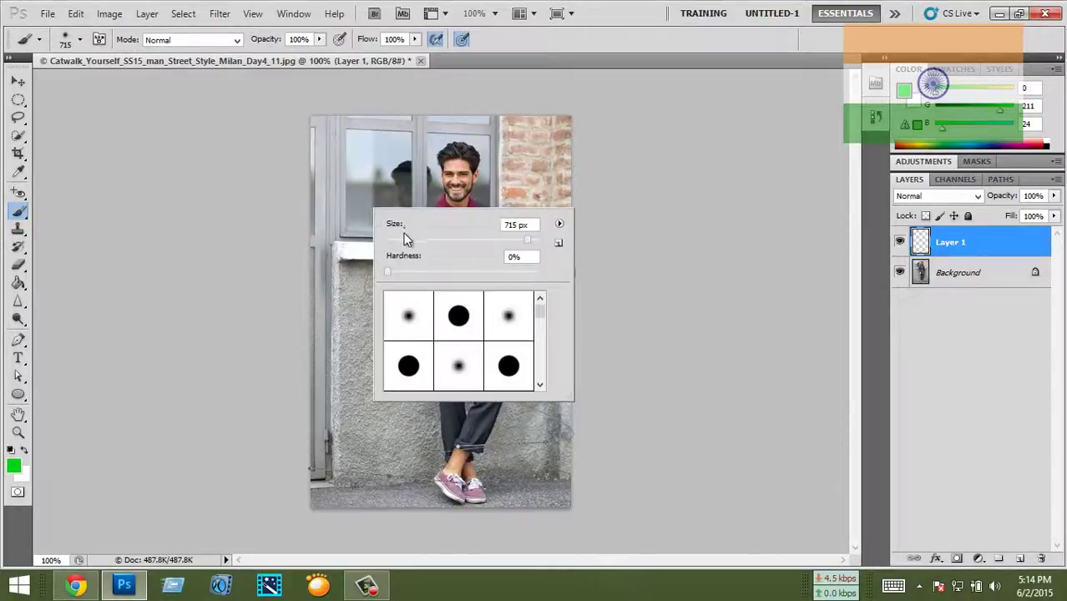
left_click_drag(405, 242, 391, 241)
left_click(408, 326)
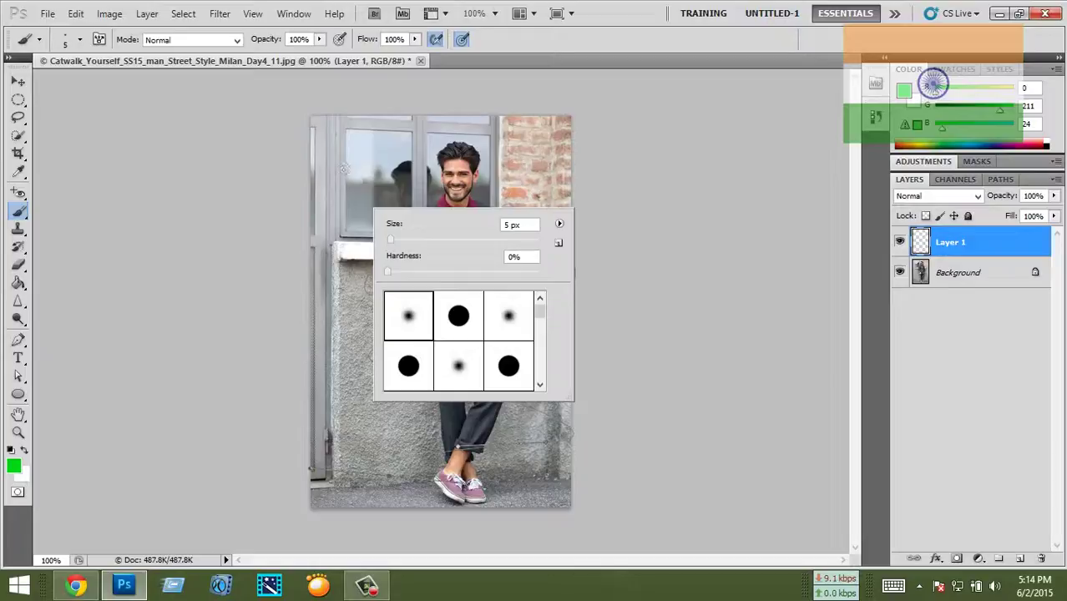
key("Return")
left_click_drag(365, 176, 398, 137)
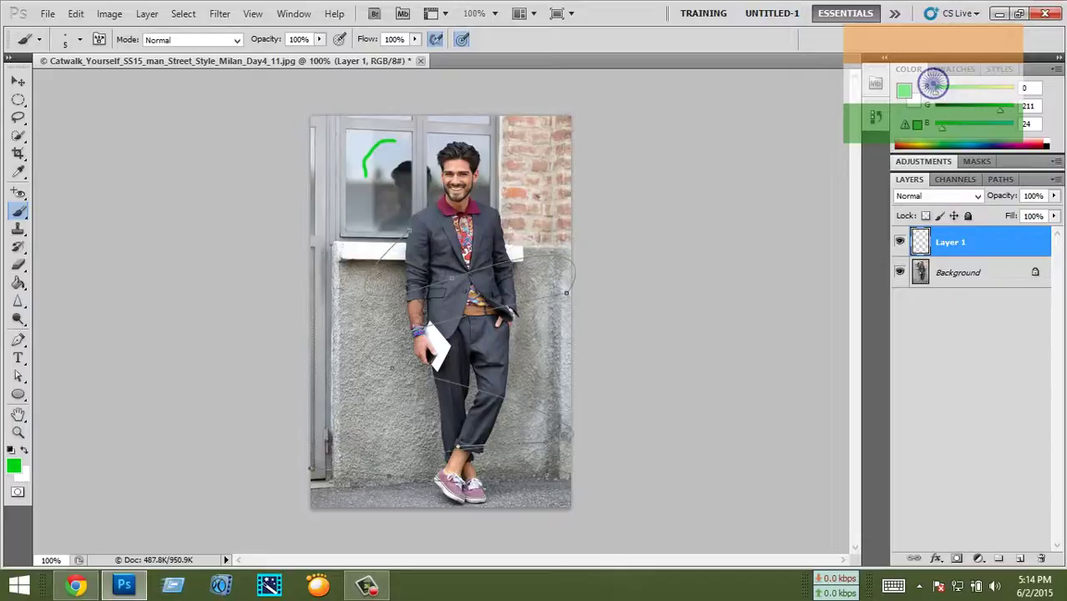
key("ctrl+z")
- Reduce the brush to 4 px and undo the short and S-shaped test strokes
right_click(352, 152)
left_click_drag(378, 182, 389, 146)
key("Return")
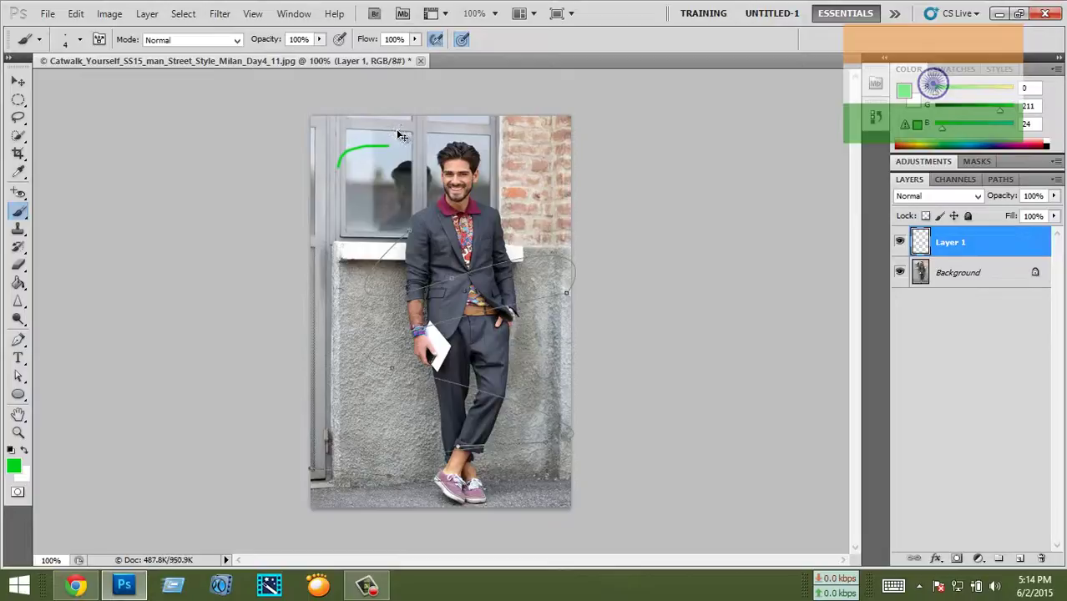
key("ctrl+z")
left_click_drag(340, 210, 431, 154)
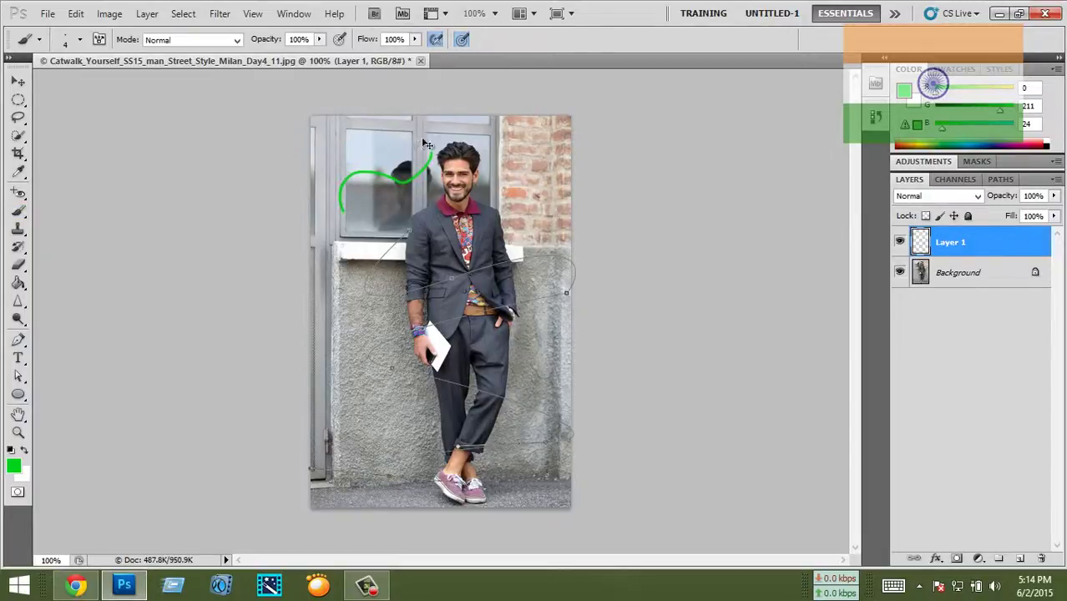
key("z")
key("ctrl+z")
- Set the brush to 3 px and undo a final short test stroke on the window
right_click(372, 185)
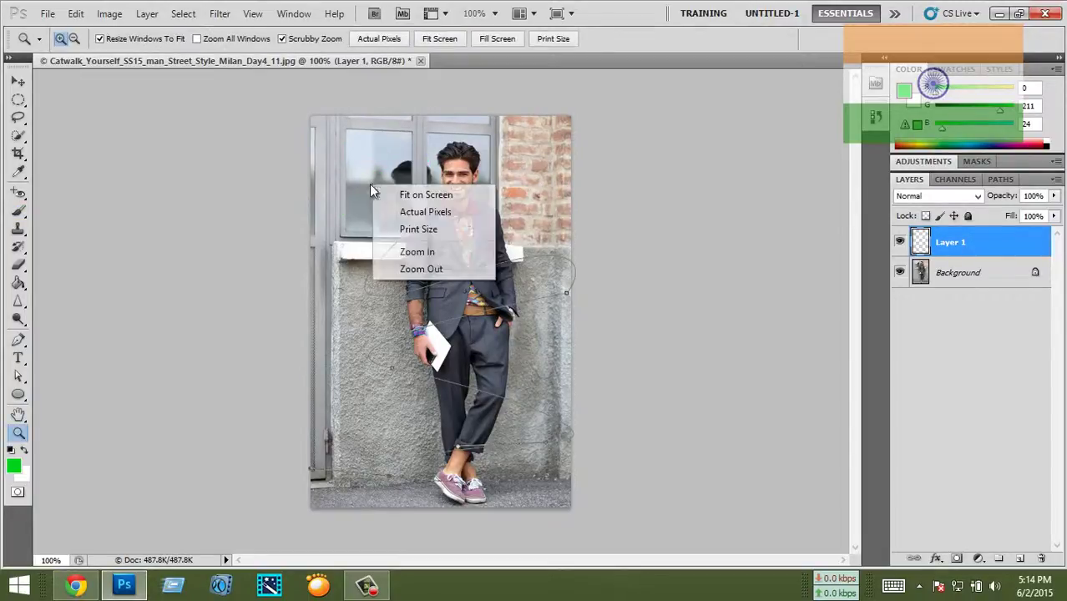
key("Escape")
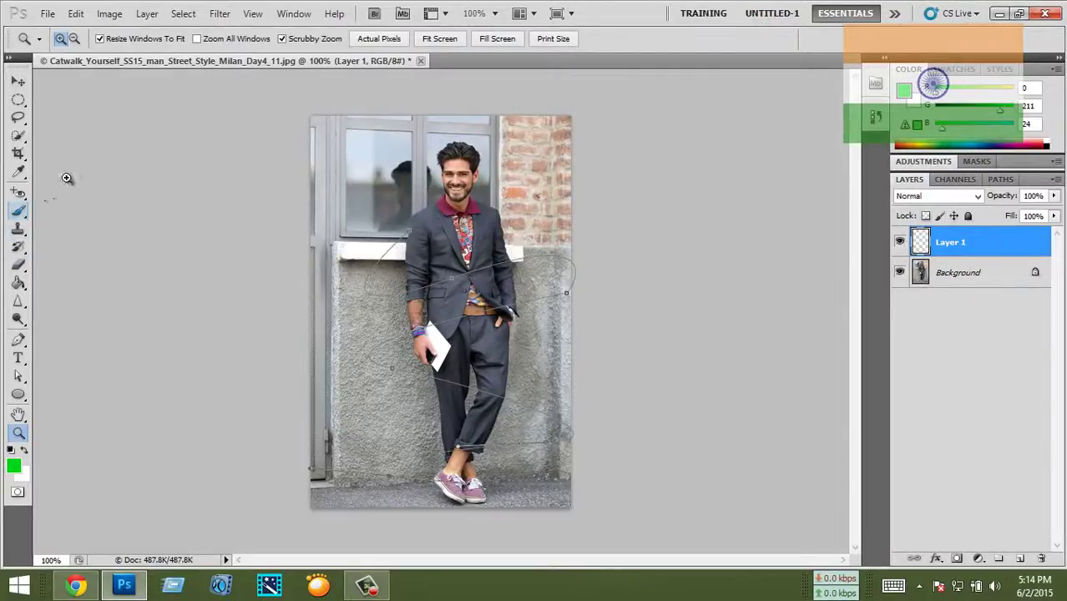
left_click(20, 212)
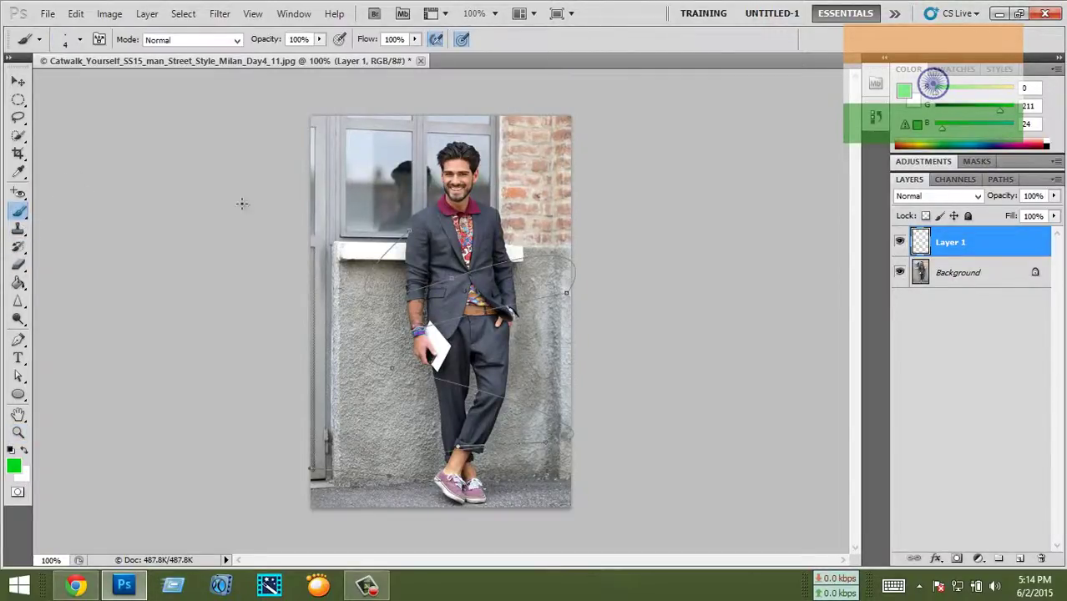
right_click(324, 169)
left_click_drag(345, 198, 343, 198)
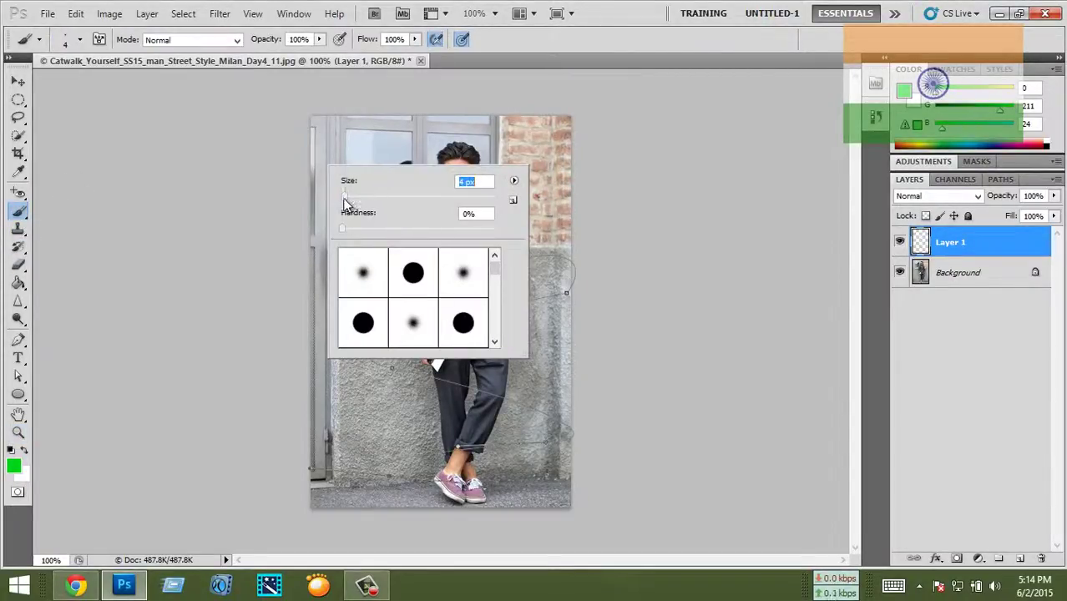
left_click(349, 152)
left_click_drag(350, 151, 390, 140)
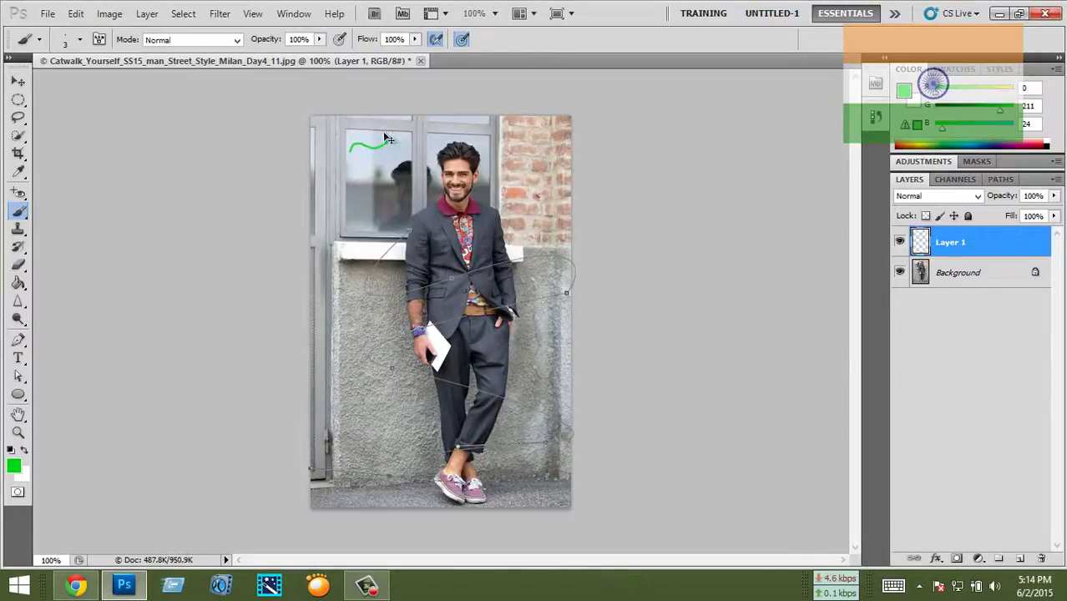
key("ctrl+z")
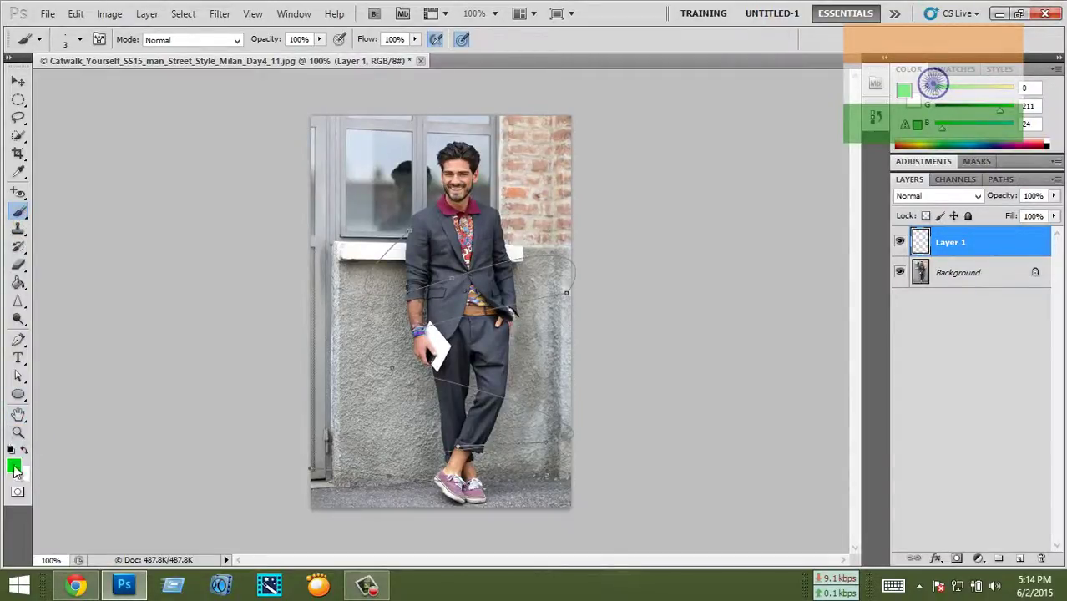
- Make white the foreground colour and open Stroke Path from the spiral path's context menu
left_click(11, 450)
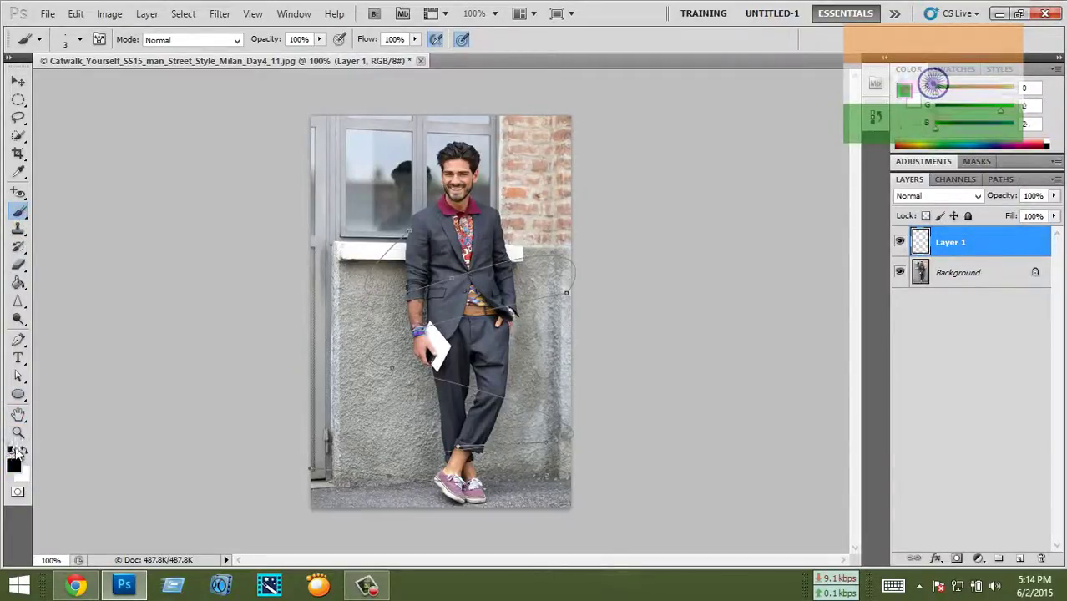
left_click(25, 449)
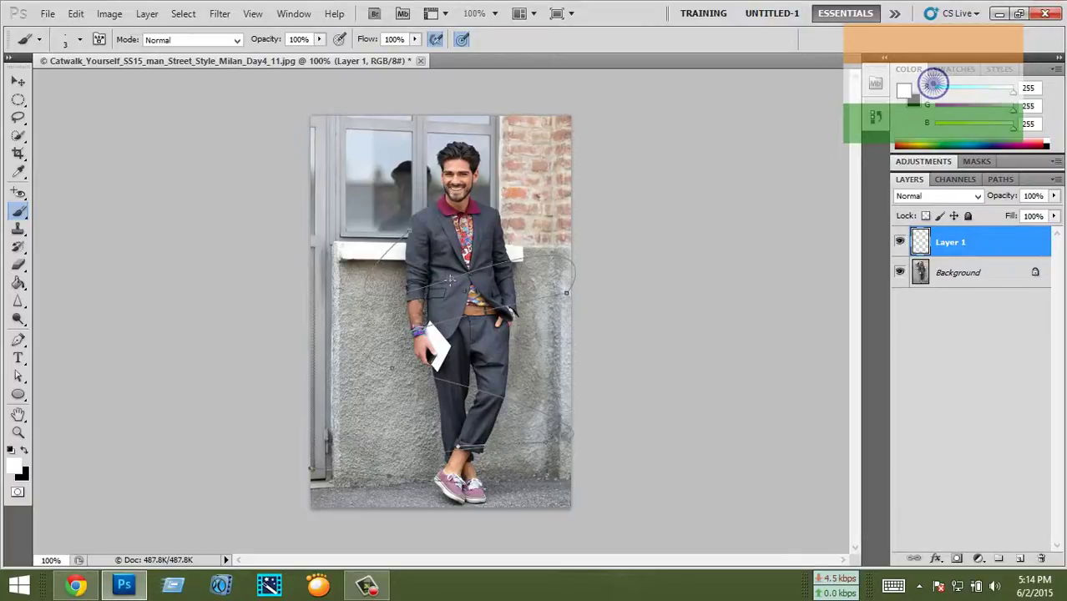
left_click(18, 340)
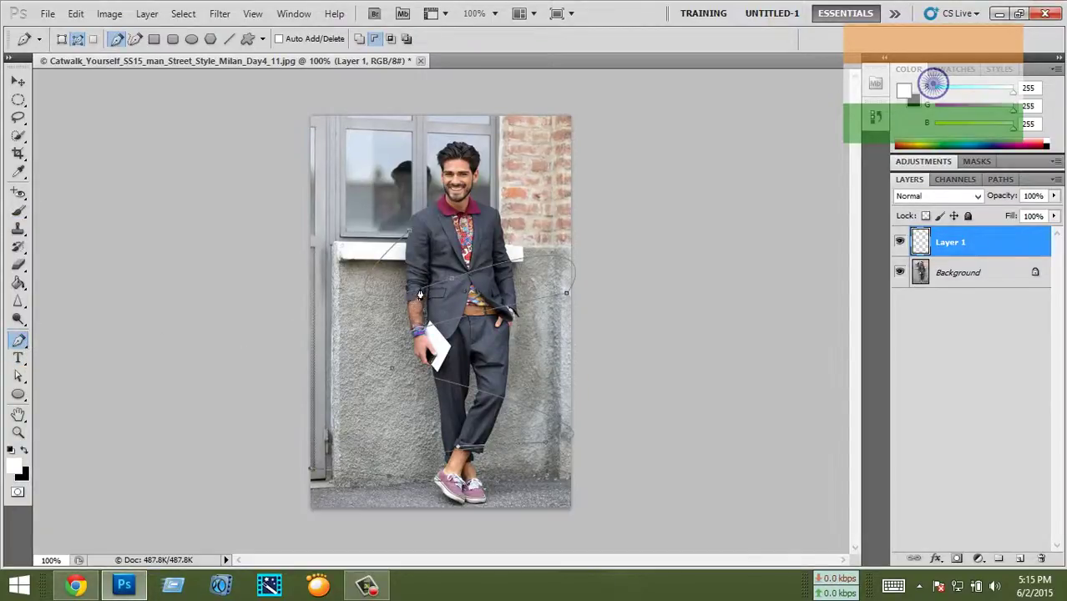
right_click(452, 283)
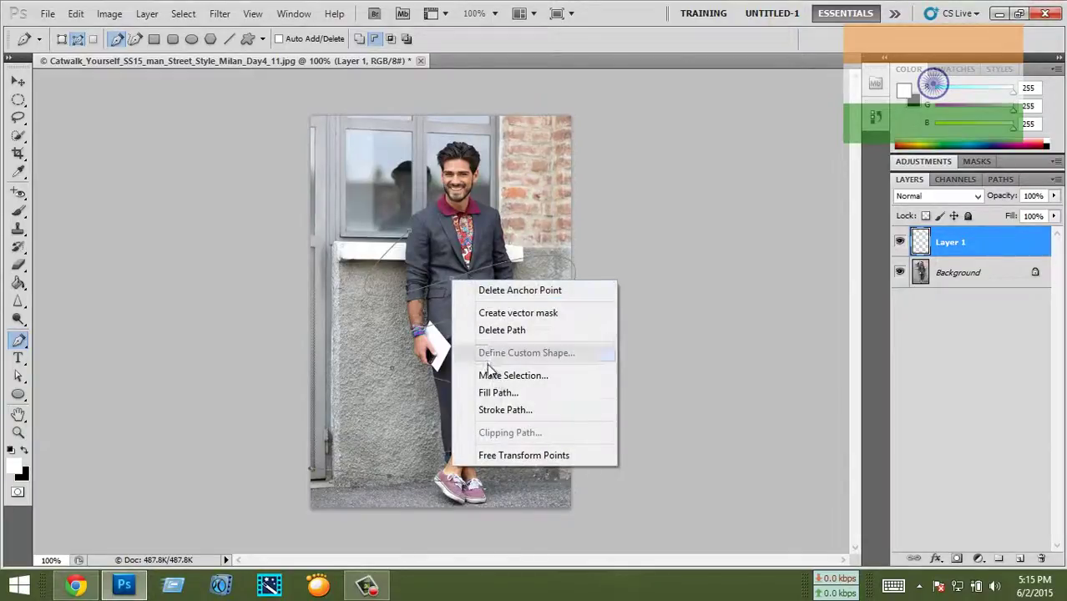
left_click(504, 410)
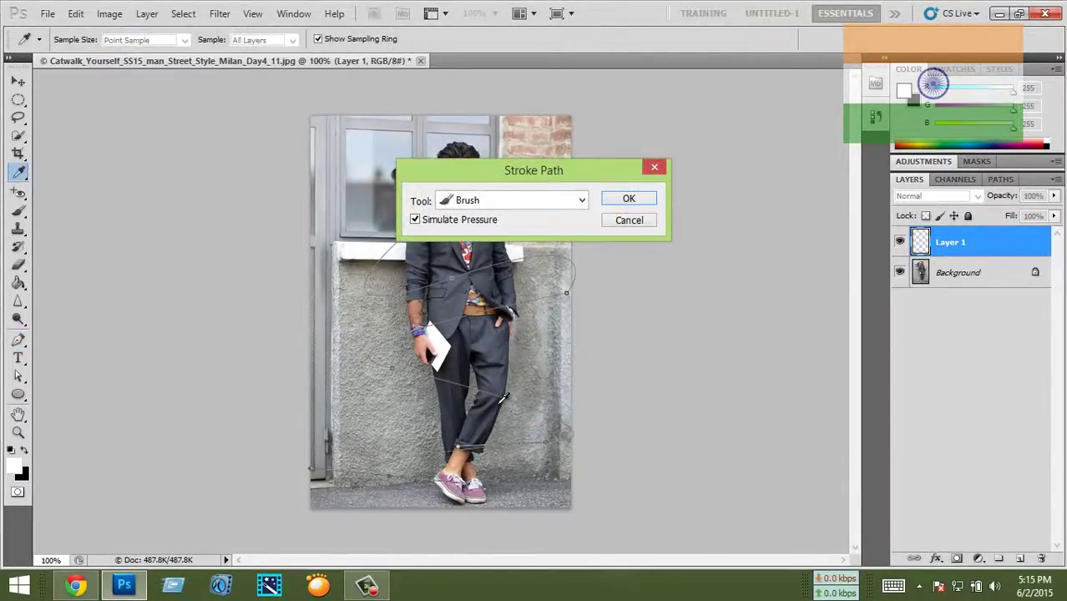
- Stroke the path with Brush, keeping Simulate Pressure on for tapered ends
left_click(511, 203)
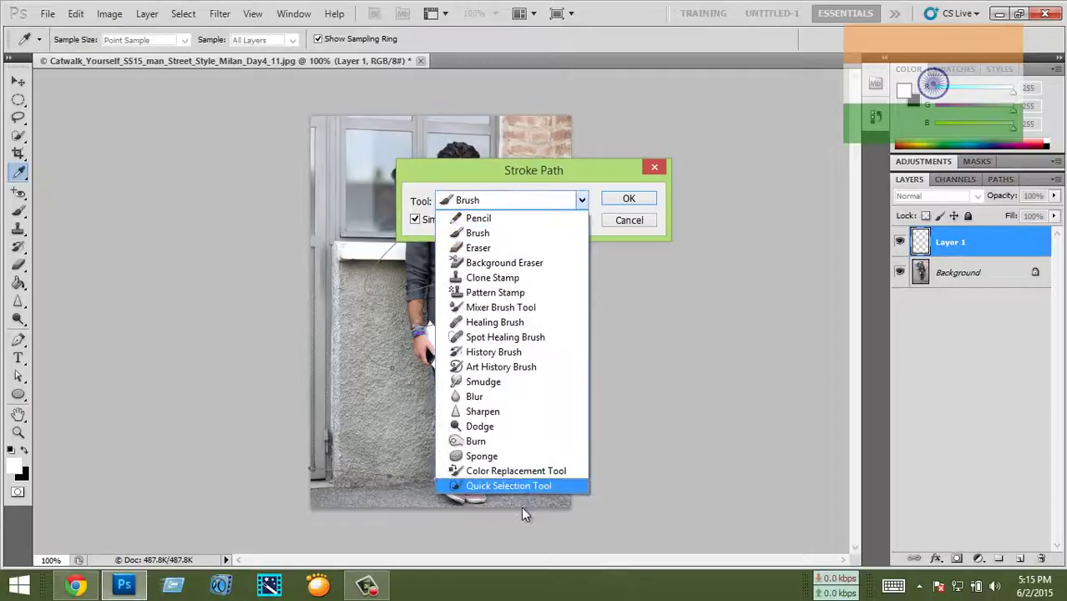
left_click(489, 233)
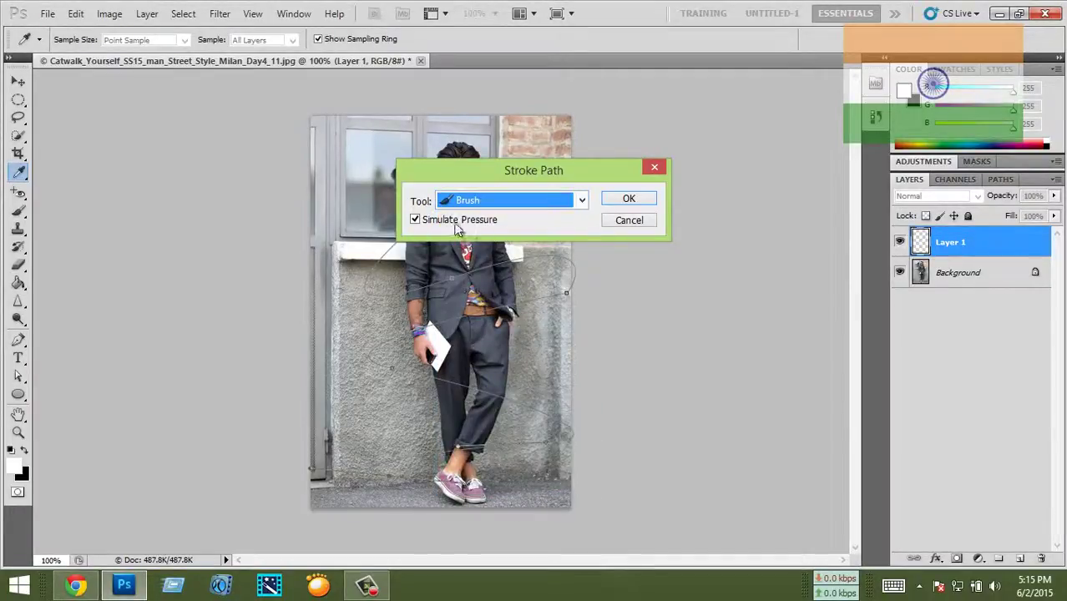
left_click(455, 224)
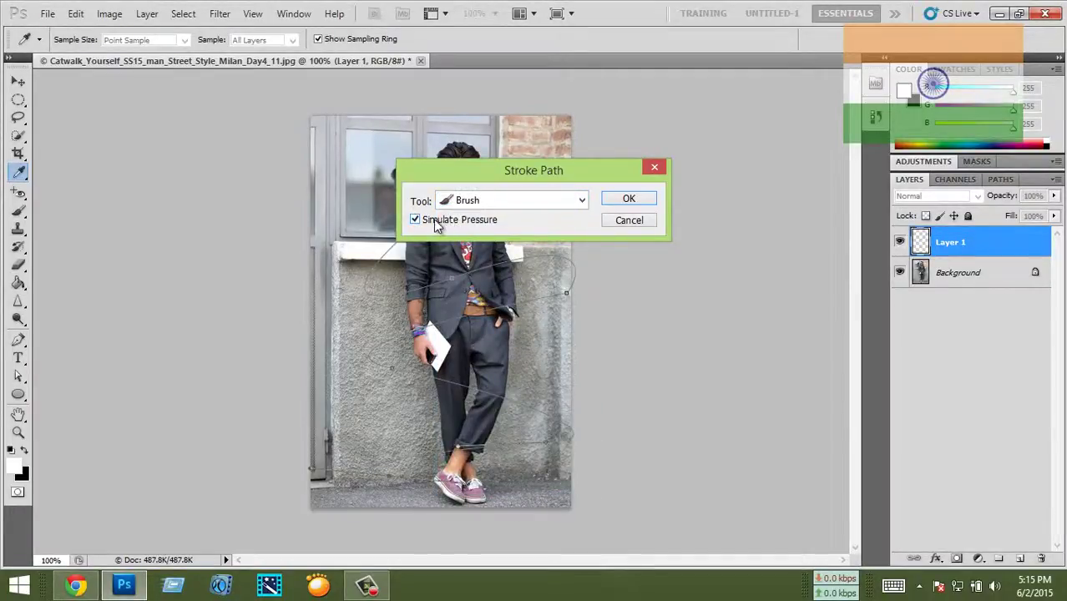
left_click(416, 221)
left_click(416, 220)
left_click(626, 200)
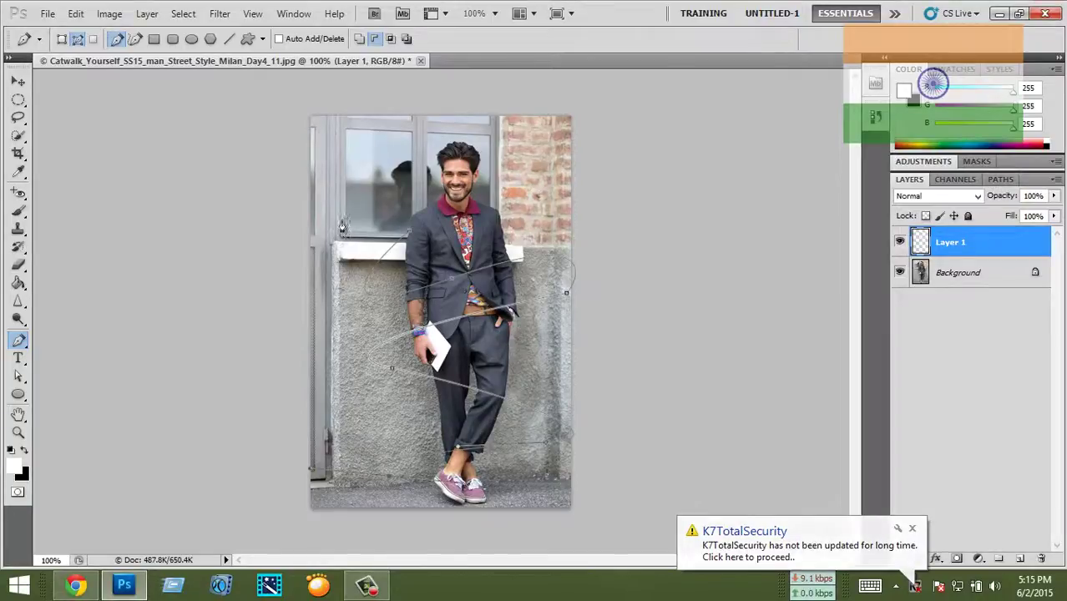
- Deselect Work Path in the Paths panel to hide its outline, then return to Layers
left_click(1001, 181)
left_click(989, 284)
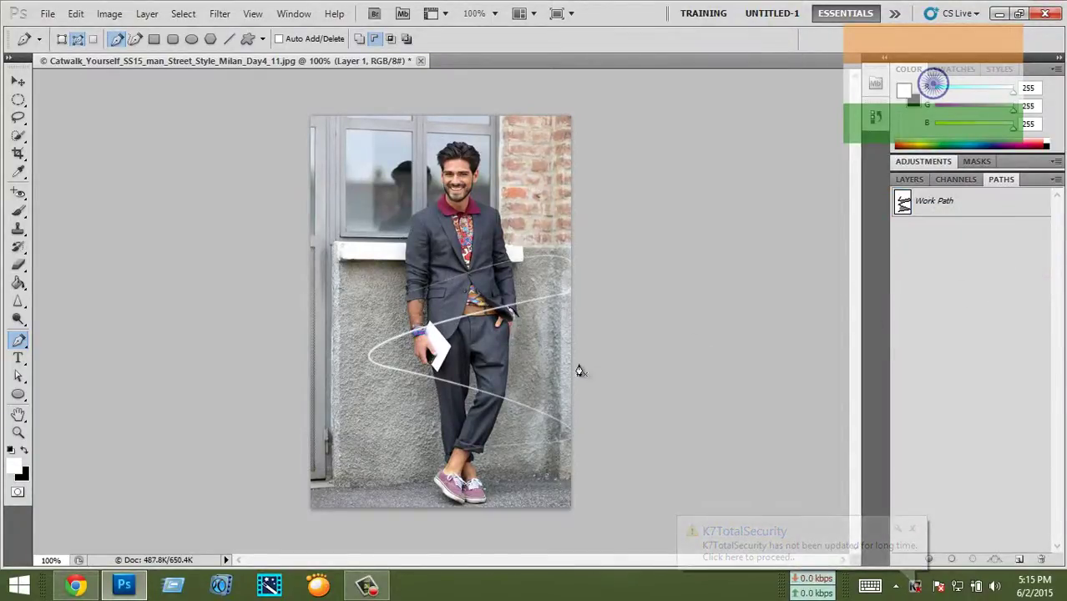
left_click(910, 179)
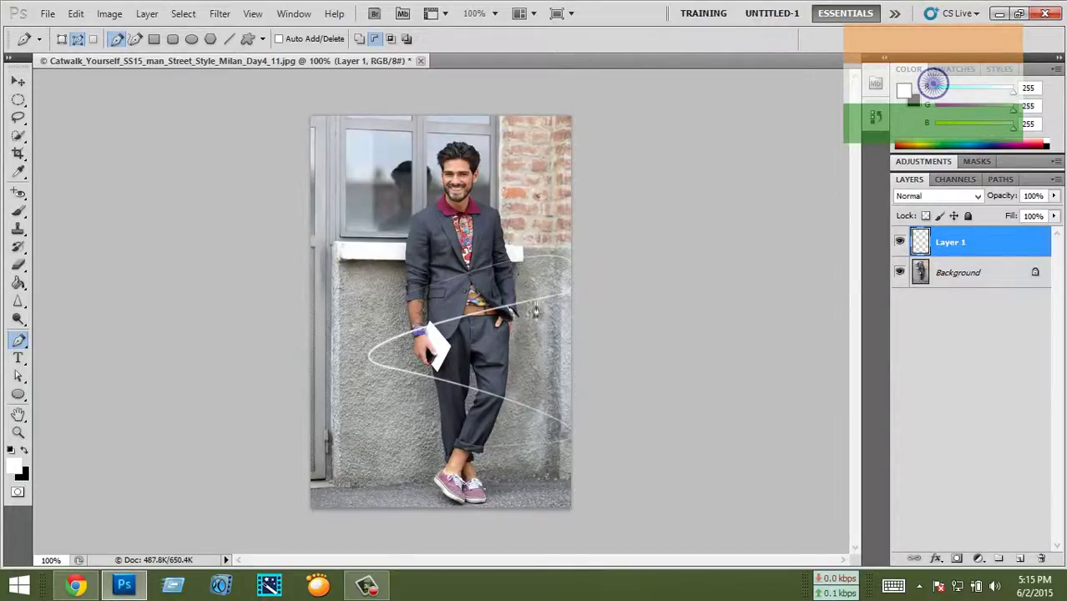
- Convert the Background layer into an editable Layer 0
left_click(981, 279)
double_click(981, 279)
left_click(660, 185)
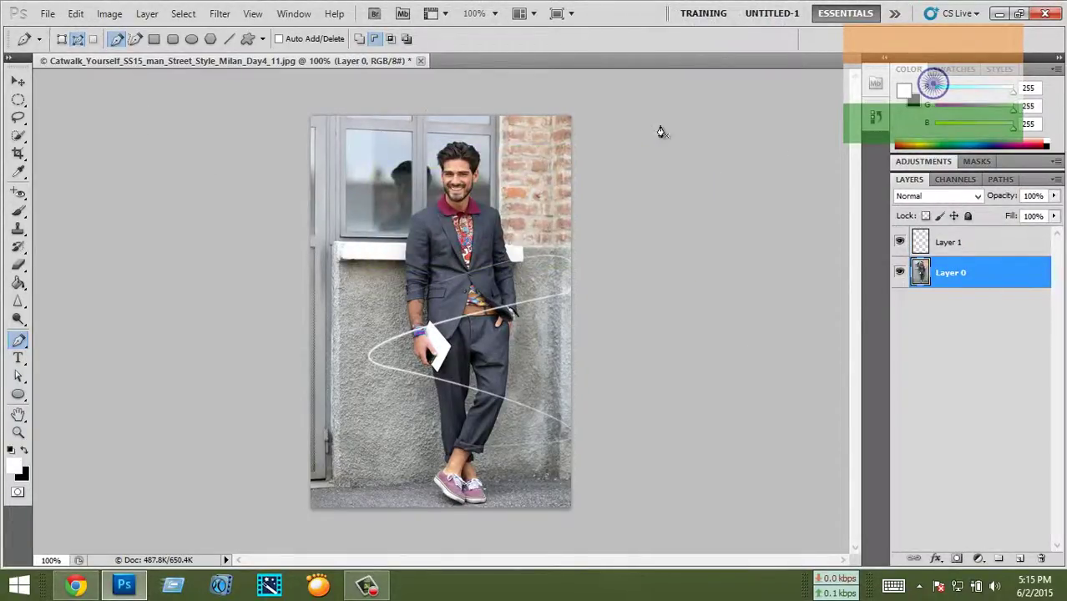
- Darken the photo with Levels set to input 44, 1.09, 255
left_click(76, 13)
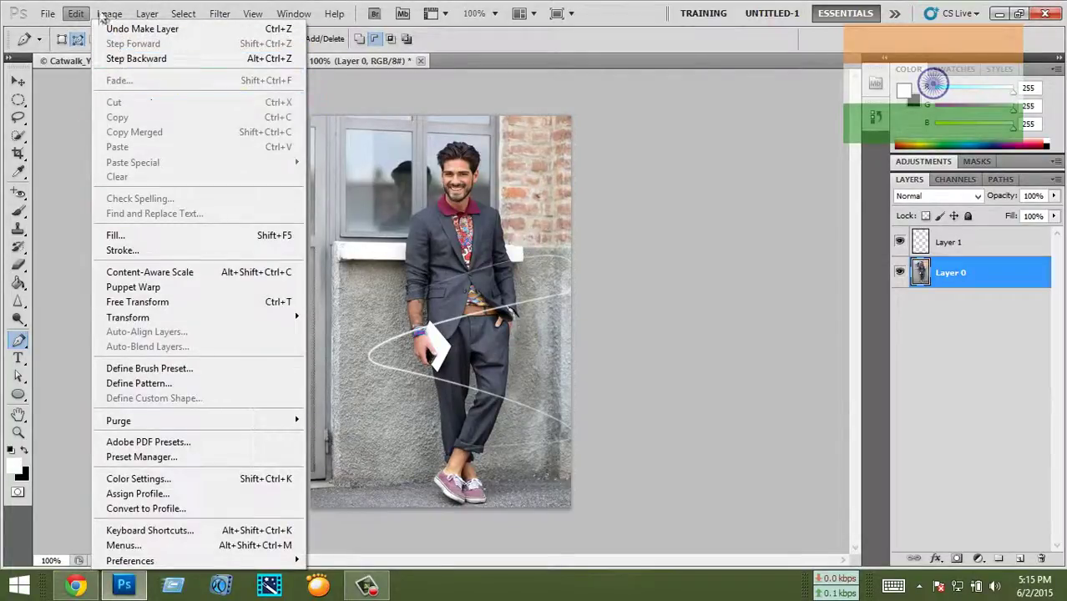
left_click(351, 66)
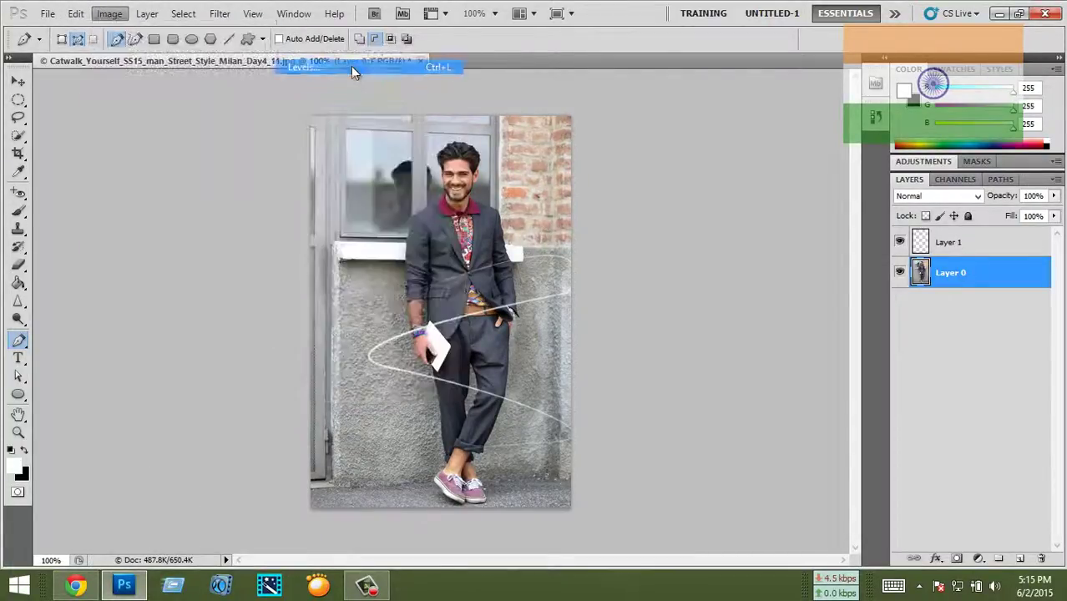
left_click_drag(815, 238, 810, 238)
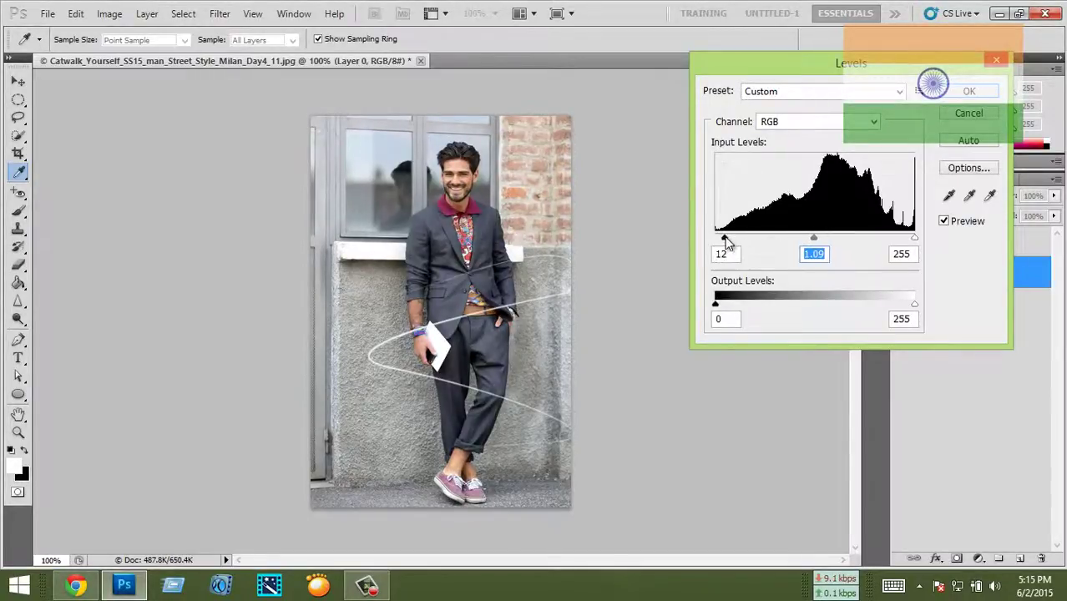
left_click_drag(726, 240, 752, 242)
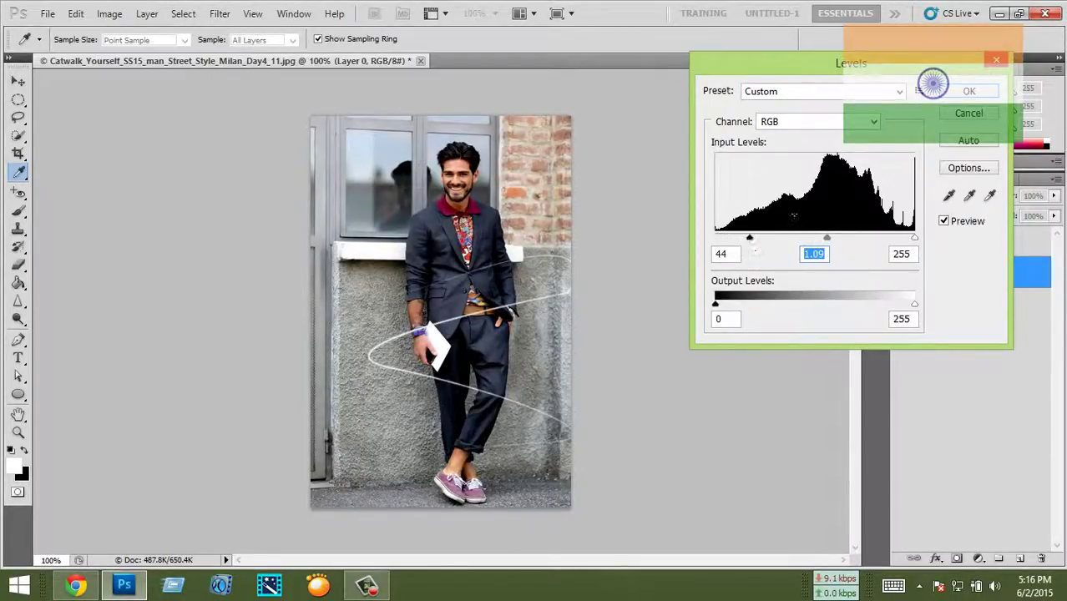
left_click(950, 92)
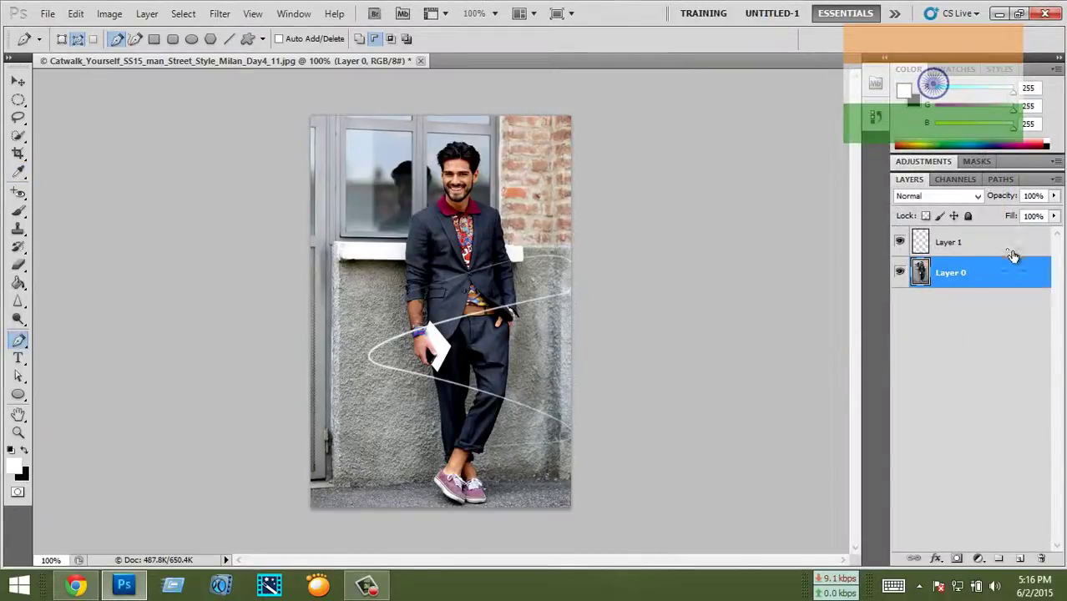
left_click(1008, 250)
- Add an Outer Glow to Layer 1 with a light cyan (89fdff) colour
double_click(1023, 247)
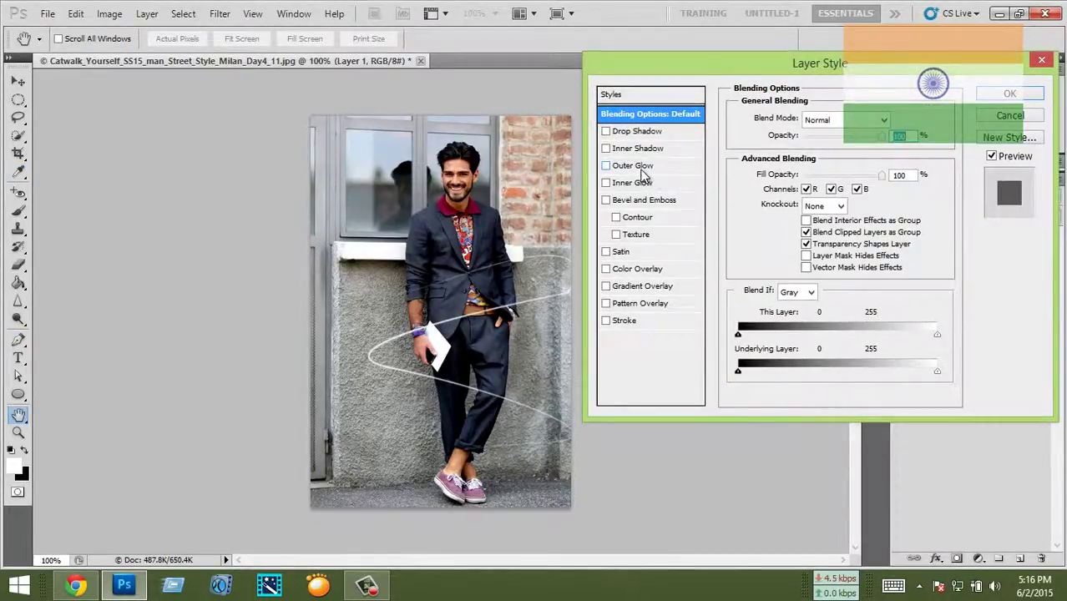
left_click(634, 166)
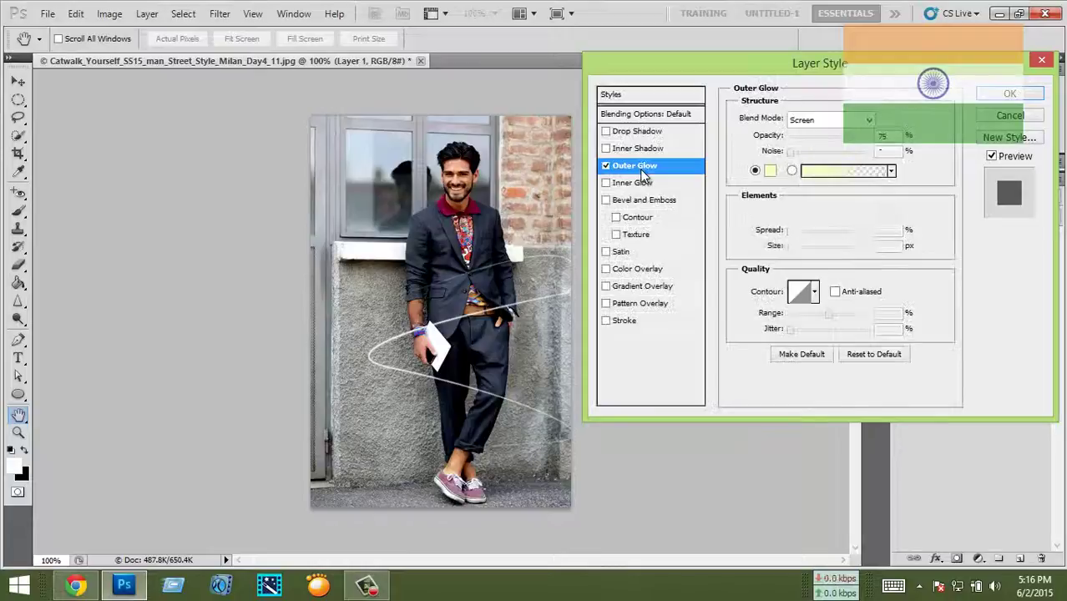
left_click(770, 171)
left_click(733, 421)
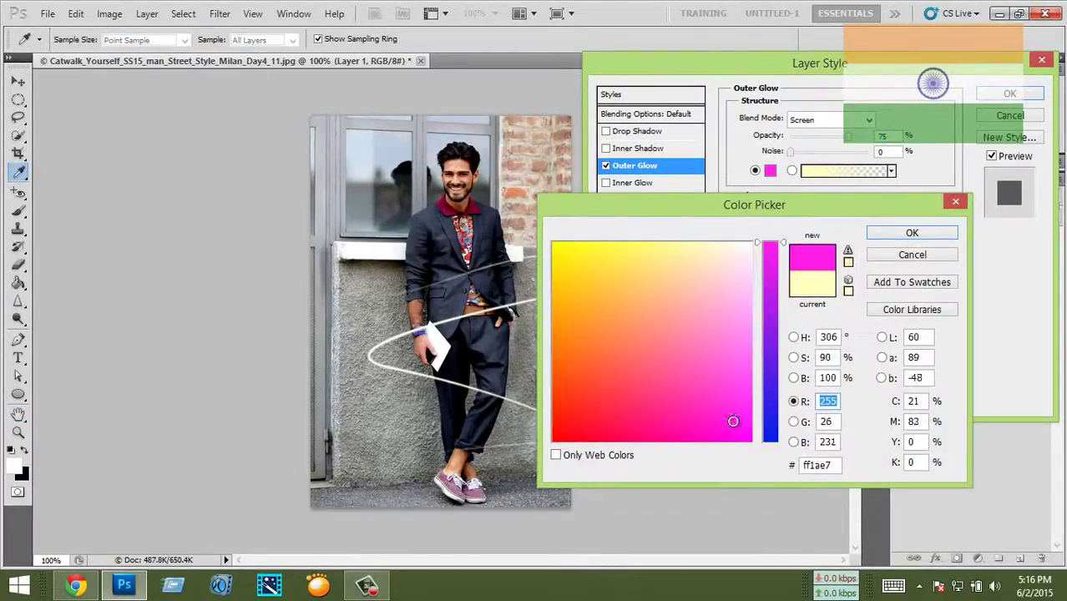
left_click_drag(765, 306, 770, 335)
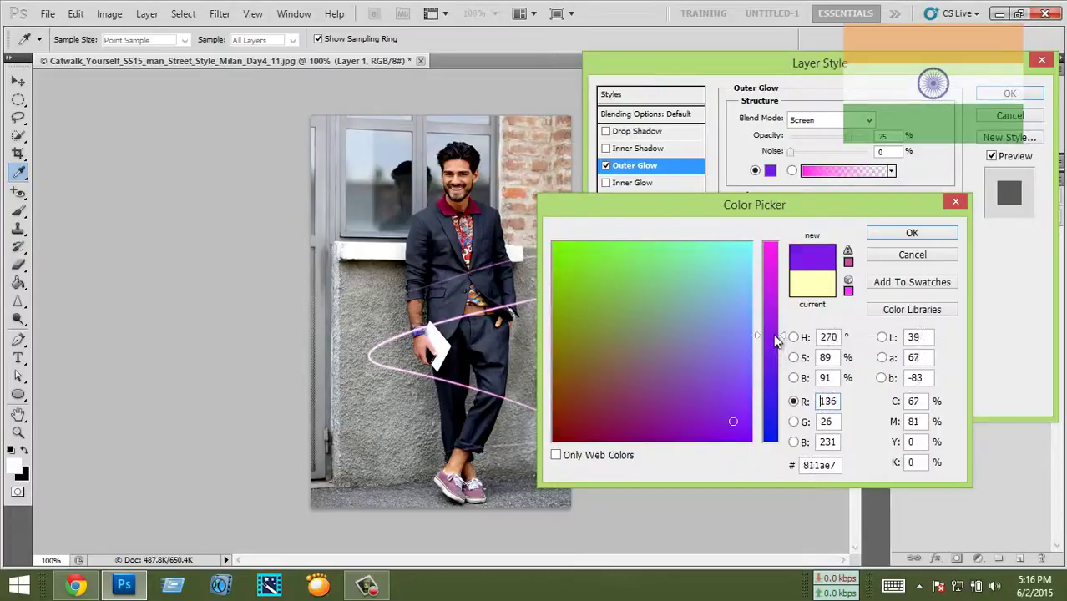
left_click_drag(735, 267, 758, 235)
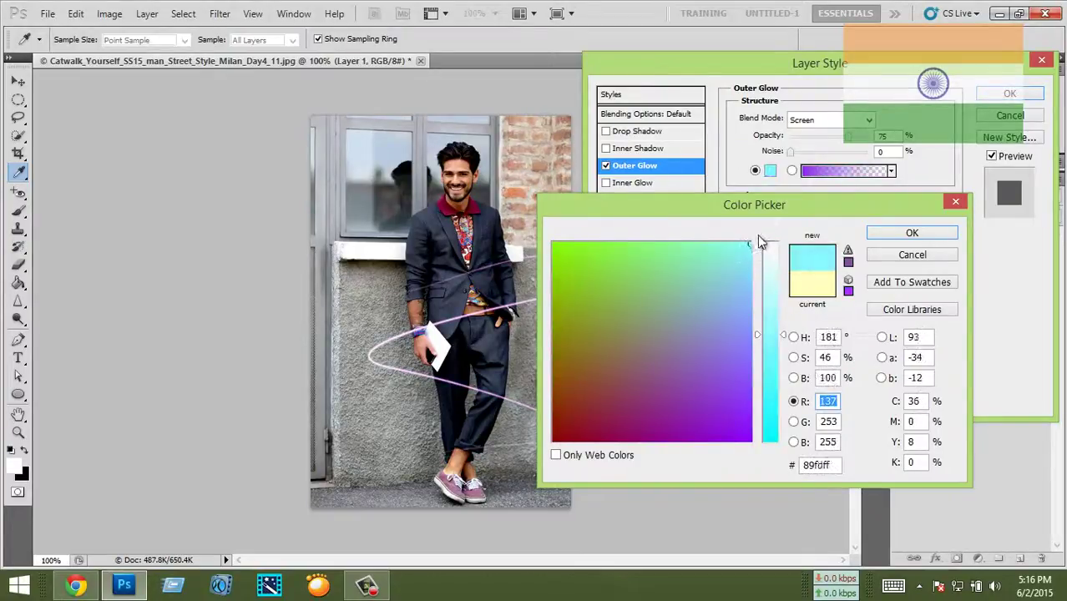
left_click(894, 234)
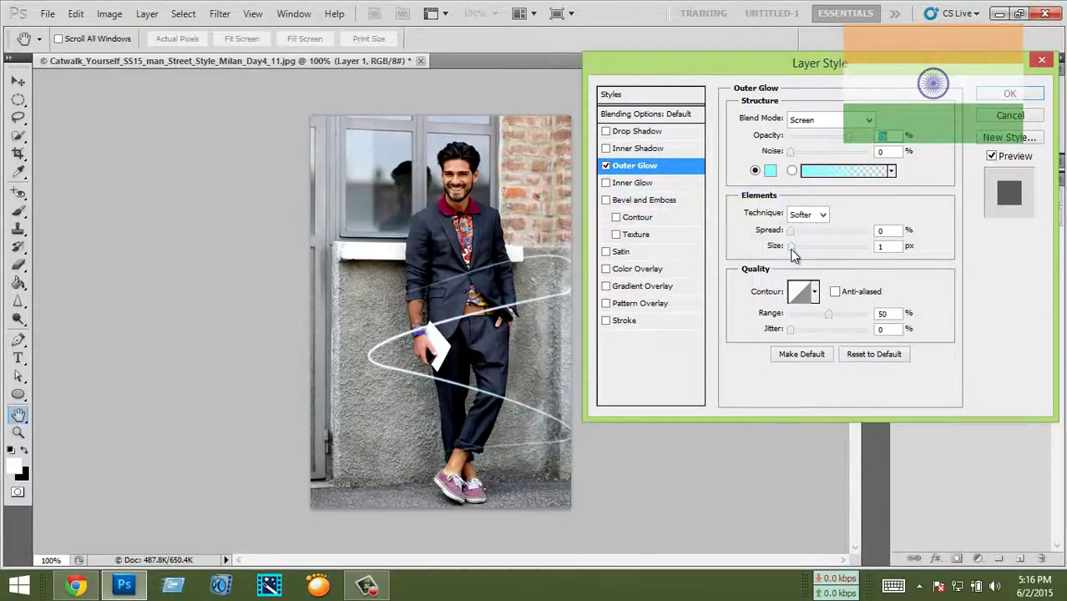
- Set the glow to Size 5, Spread 10 and Lighten blending, and apply it
mouse_move(794, 254)
left_mouse_down()
mouse_move(800, 229)
mouse_move(797, 252)
left_mouse_up()
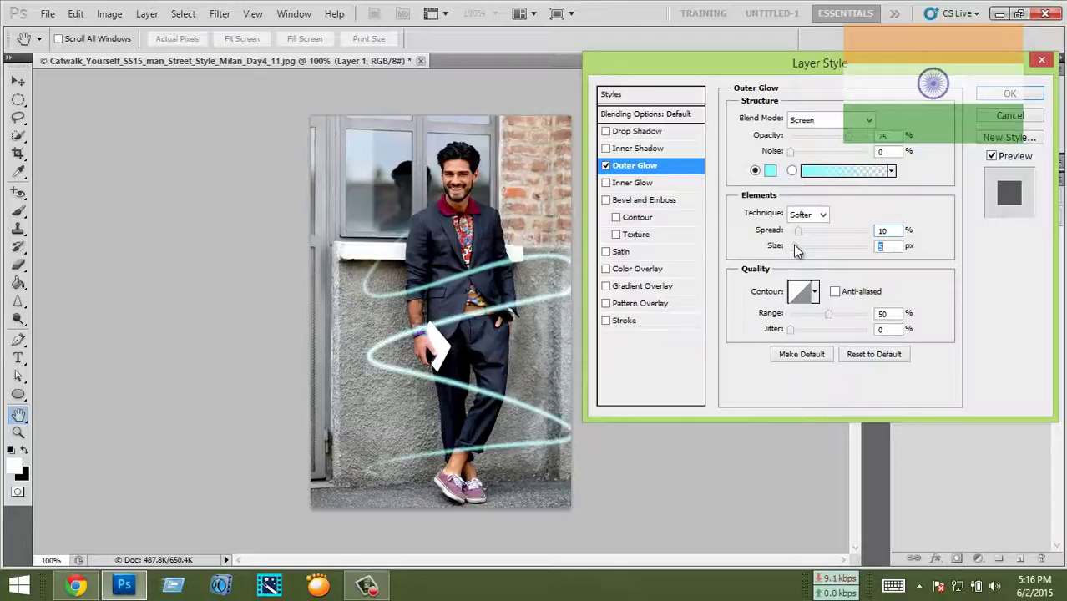
left_click_drag(799, 233, 802, 238)
left_click(834, 121)
left_click(817, 235)
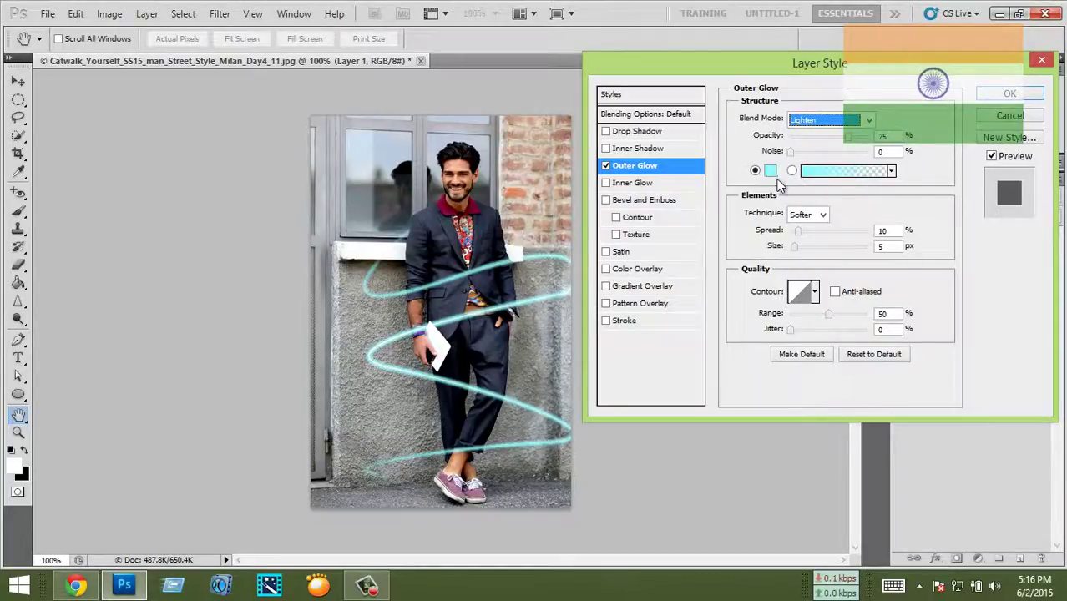
left_click_drag(926, 72, 879, 71)
left_click(963, 93)
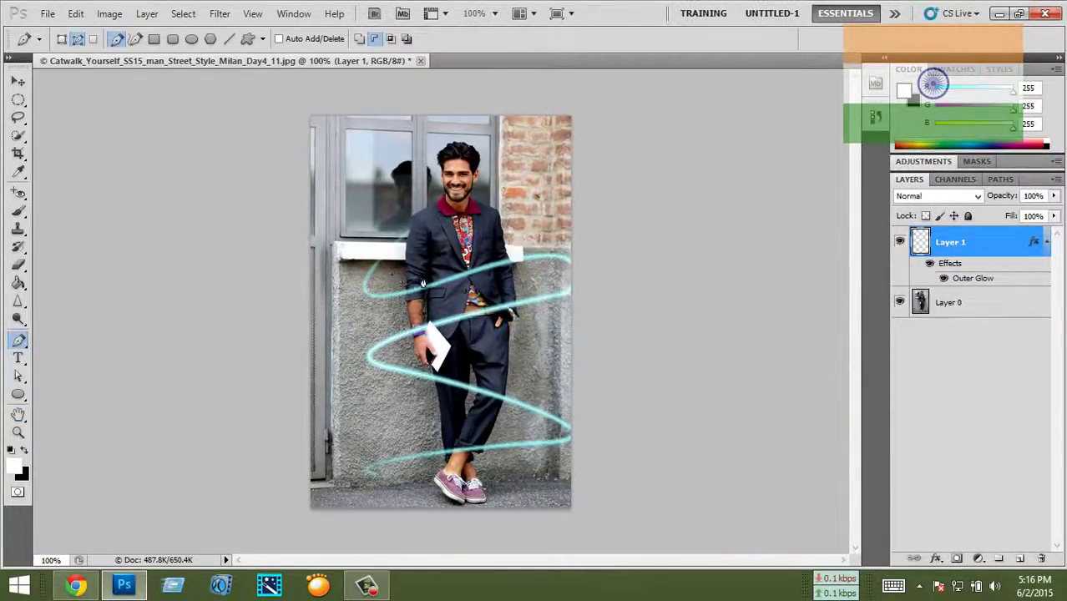
- With a 22 px eraser, remove the glowing ring over the man's arm and both legs
left_click(19, 264)
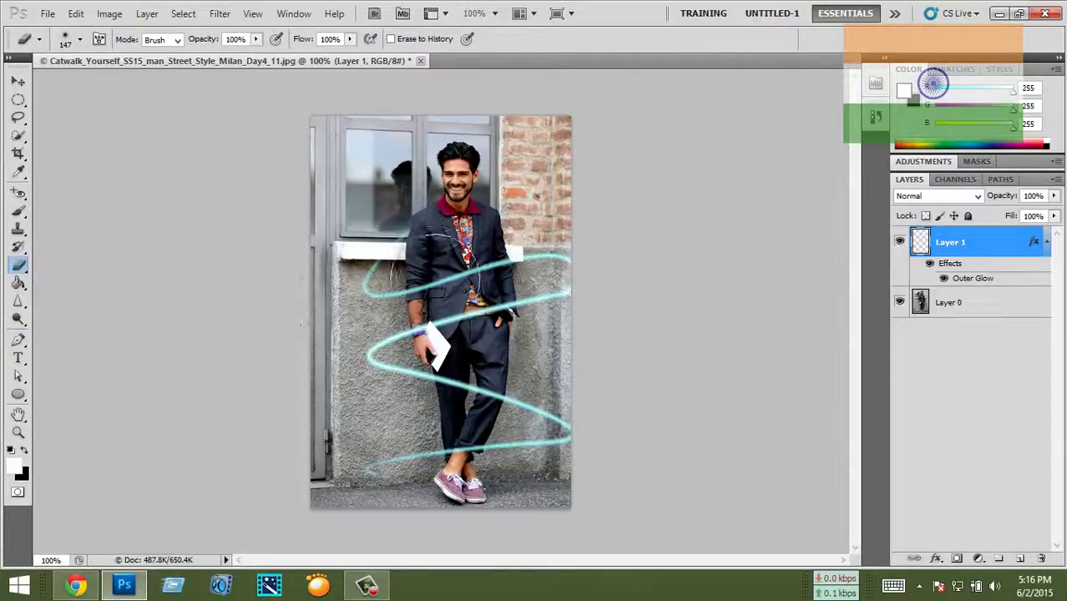
right_click(463, 262)
left_click_drag(483, 288, 482, 285)
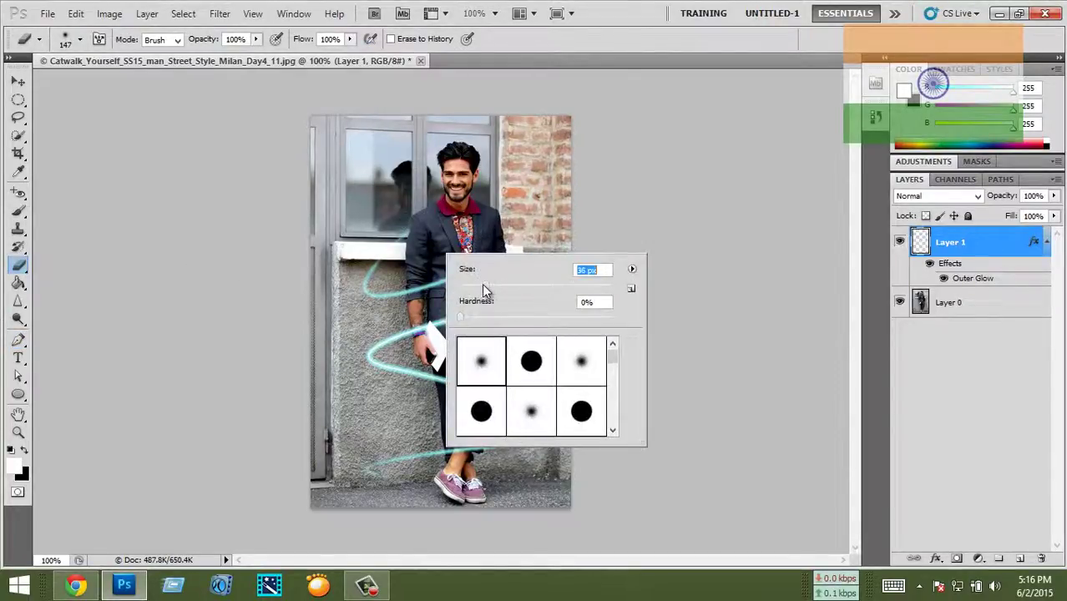
left_click(439, 242)
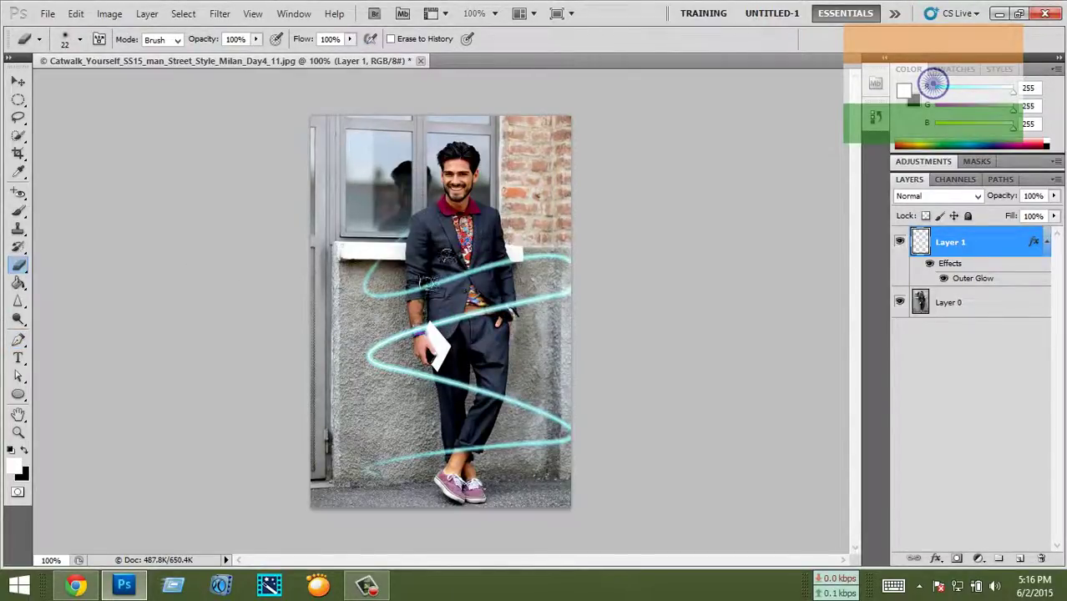
mouse_move(446, 252)
left_mouse_down()
mouse_move(418, 292)
mouse_move(503, 266)
mouse_move(461, 284)
left_mouse_up()
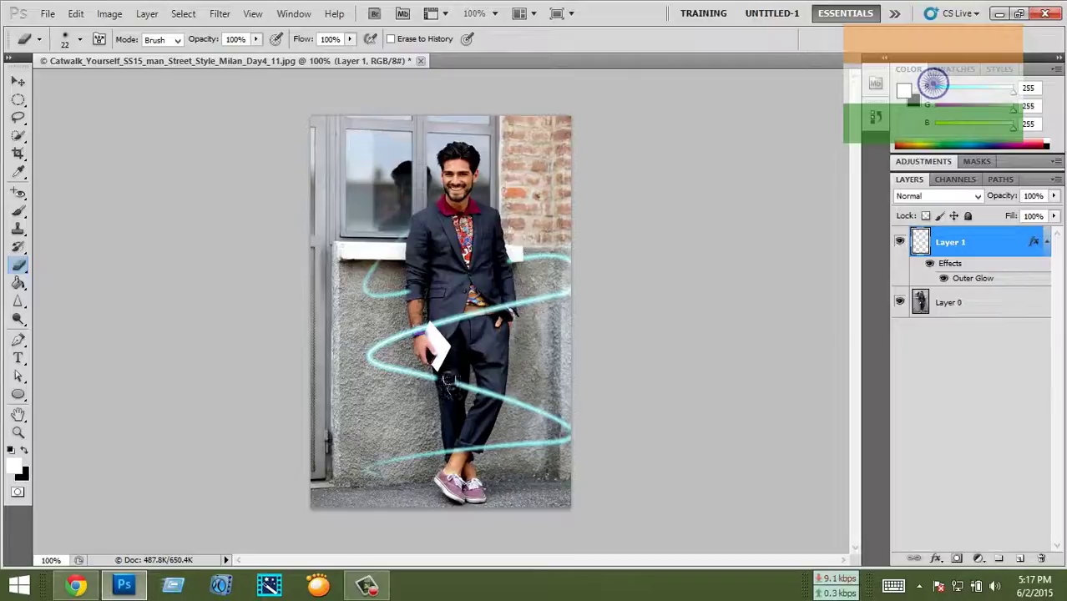
left_click_drag(453, 382, 461, 387)
left_click_drag(484, 398, 470, 422)
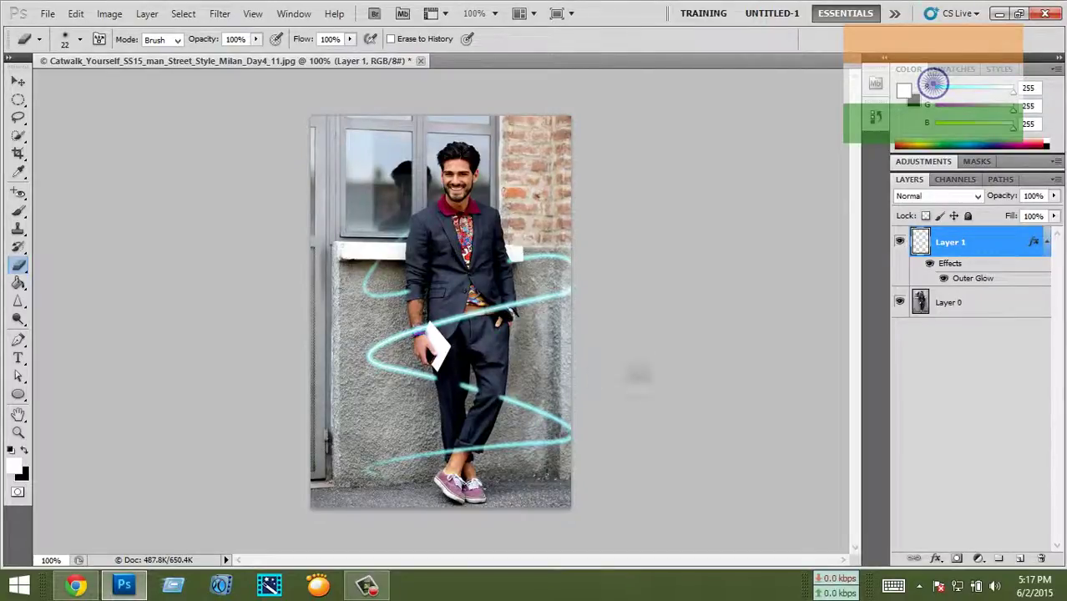
left_click(935, 405)
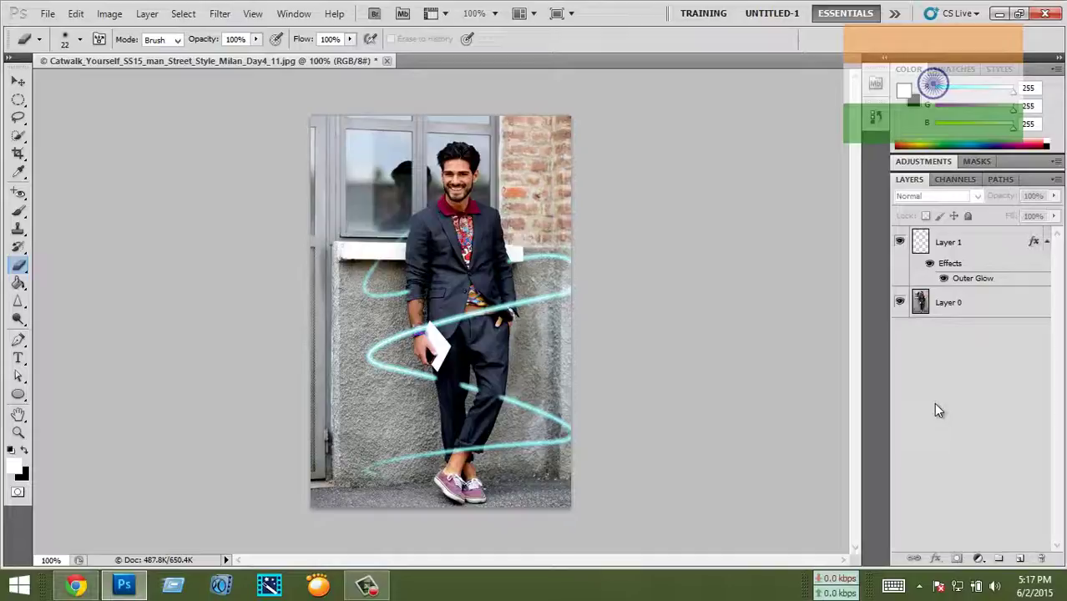